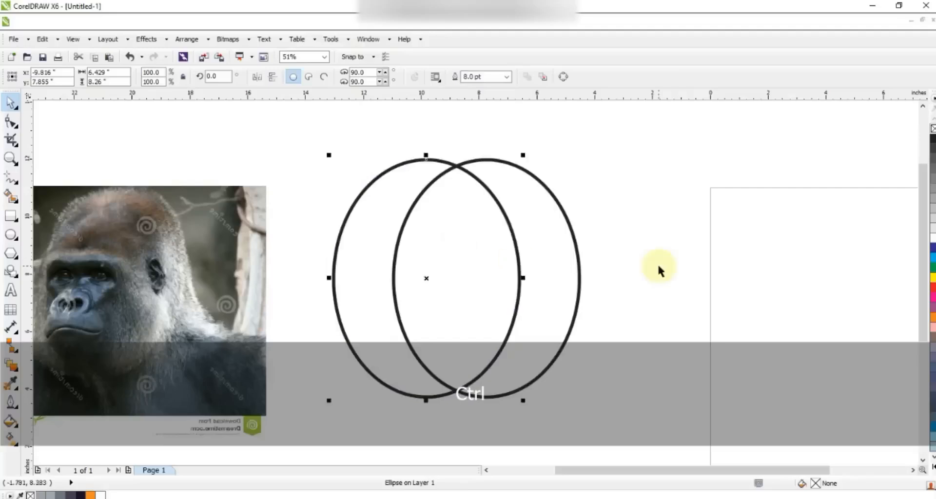
Step: Place a duplicate ellipse below the two overlapping ones and smart-fill the area shared by all three
{"action": "right_click", "coordinate": [522, 258]}
{"action": "left_click_drag", "start_coordinate": [552, 347], "coordinate": [580, 358]}
{"action": "left_click", "coordinate": [625, 338]}
{"action": "left_click", "coordinate": [11, 196]}
{"action": "left_click", "coordinate": [413, 313]}
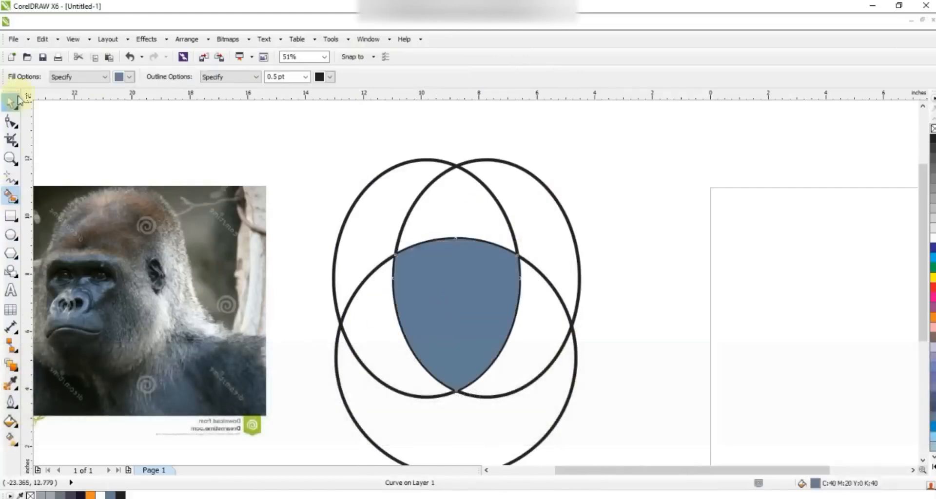
Step: Delete the three construction ellipses, keeping only the filled shield shape
{"action": "left_click", "coordinate": [11, 103]}
{"action": "left_click", "coordinate": [508, 220]}
{"action": "key", "text": "Delete"}
{"action": "left_click", "coordinate": [566, 227]}
{"action": "key", "text": "Delete"}
{"action": "left_click", "coordinate": [382, 268]}
{"action": "key", "text": "Delete"}
Step: Enlarge and rotate the shield to about 5.37 by 6.67 in at about 13.4 degrees, and remove its fill
{"action": "left_click", "coordinate": [476, 238]}
{"action": "left_click_drag", "start_coordinate": [423, 215], "coordinate": [423, 242]}
{"action": "left_click_drag", "start_coordinate": [494, 254], "coordinate": [487, 292]}
{"action": "left_click_drag", "start_coordinate": [552, 178], "coordinate": [565, 157]}
{"action": "left_click_drag", "start_coordinate": [500, 232], "coordinate": [500, 240]}
{"action": "left_click", "coordinate": [434, 279]}
{"action": "left_click_drag", "start_coordinate": [407, 265], "coordinate": [405, 269]}
{"action": "left_click", "coordinate": [931, 128]}
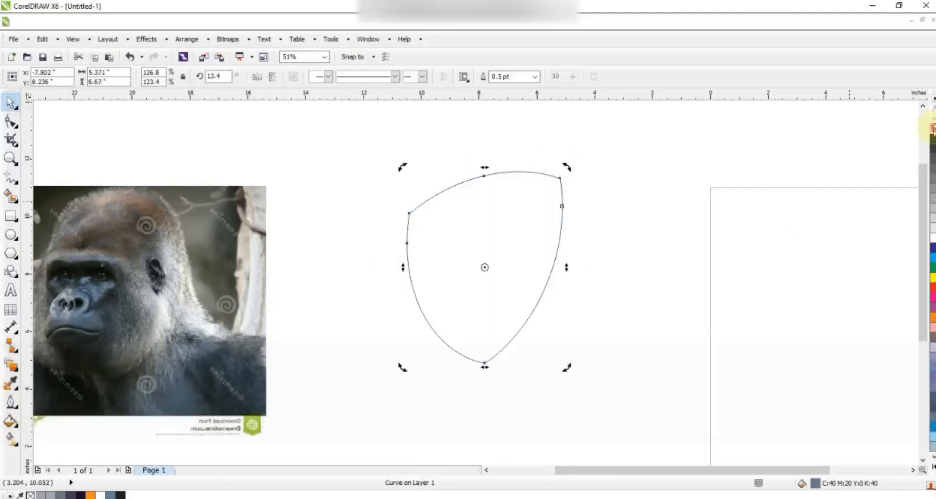
Step: Add a one-step inside contour of about 0.379 in to the shield and break the contour group apart
{"action": "left_click", "coordinate": [16, 379]}
{"action": "left_click", "coordinate": [53, 384]}
{"action": "left_click_drag", "start_coordinate": [484, 175], "coordinate": [484, 189]}
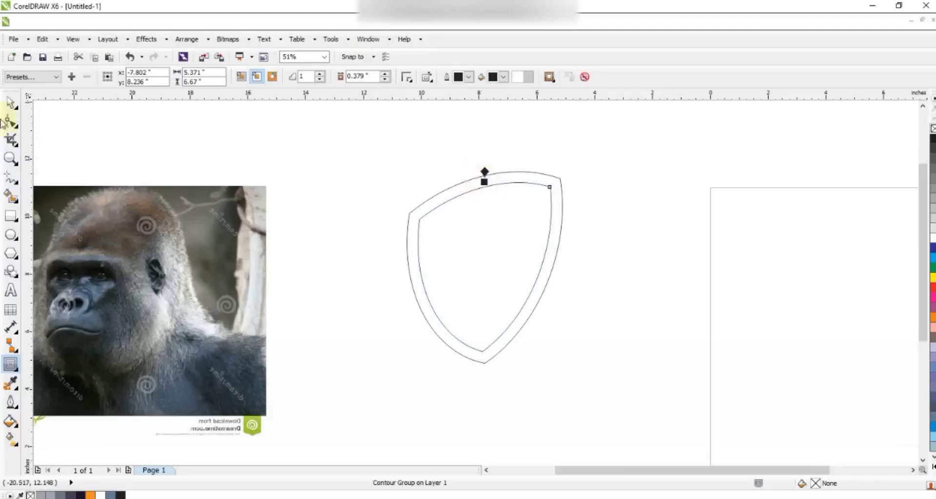
{"action": "left_click", "coordinate": [11, 104]}
{"action": "left_click", "coordinate": [187, 39]}
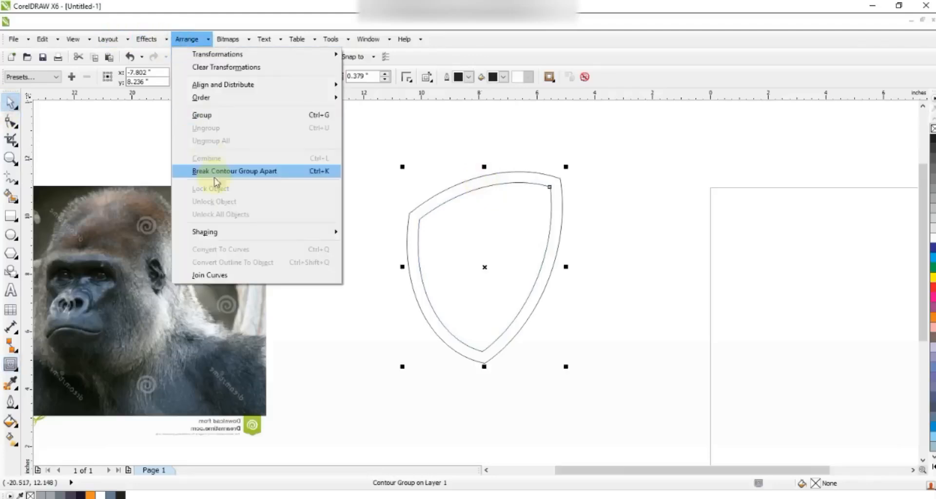
{"action": "left_click", "coordinate": [214, 171]}
Step: Combine the two shield curves into a frame and fill it with the near-black document colour
{"action": "left_click_drag", "start_coordinate": [370, 138], "coordinate": [578, 384]}
{"action": "left_click", "coordinate": [293, 77]}
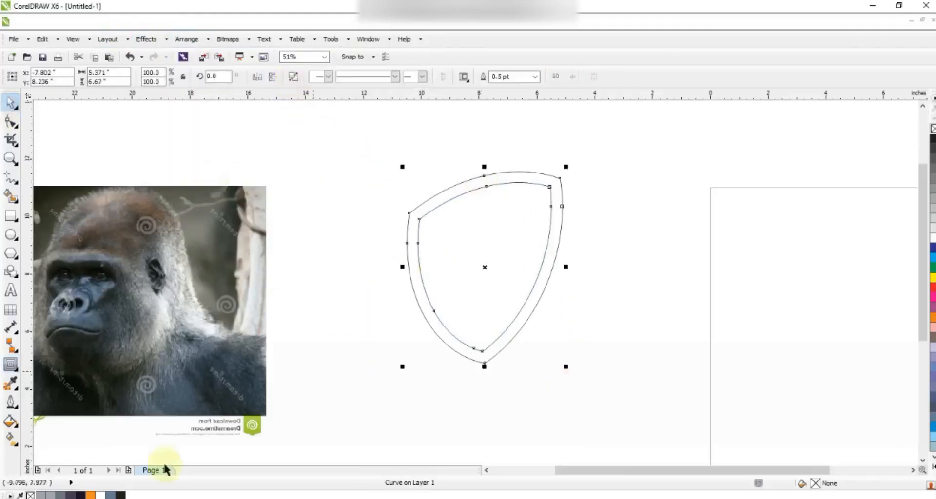
{"action": "left_click", "coordinate": [78, 494]}
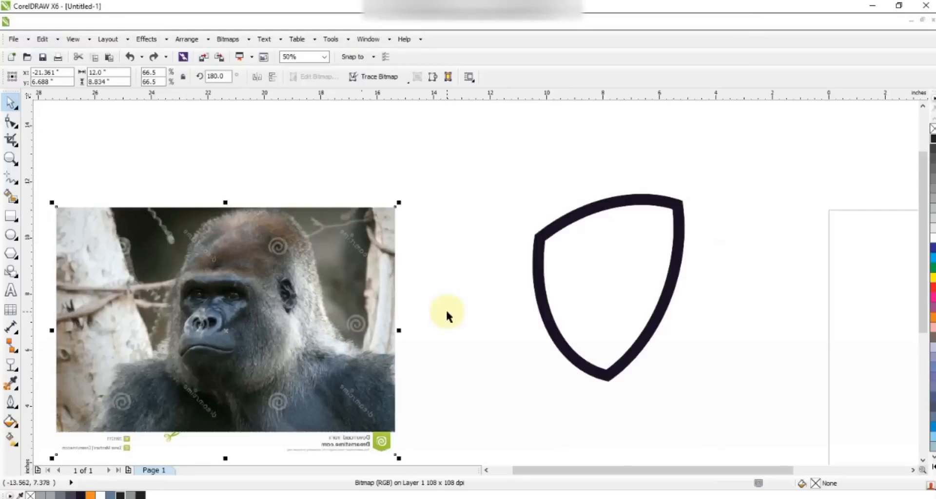
Step: Draw a straight red line about 0.69 in wide and 0.94 in high from beside the gorilla's nose down the cheek
{"action": "left_click_drag", "start_coordinate": [368, 348], "coordinate": [422, 341]}
{"action": "left_click", "coordinate": [10, 158]}
{"action": "left_click_drag", "start_coordinate": [142, 184], "coordinate": [493, 409]}
{"action": "left_click_drag", "start_coordinate": [299, 184], "coordinate": [588, 373]}
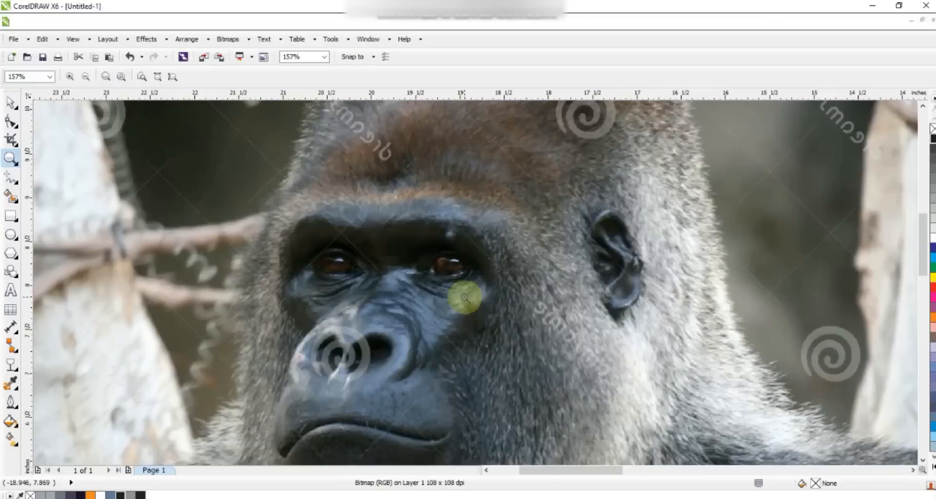
{"action": "left_click", "coordinate": [6, 182]}
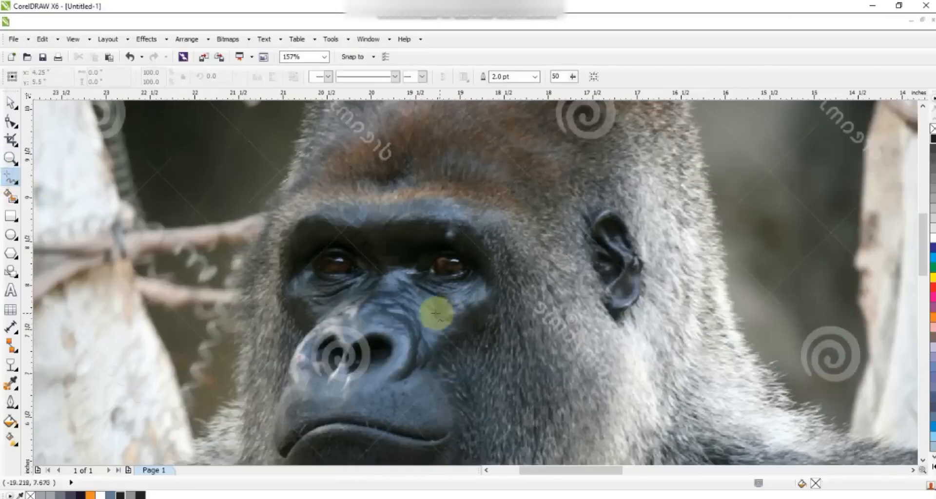
{"action": "left_click", "coordinate": [432, 355]}
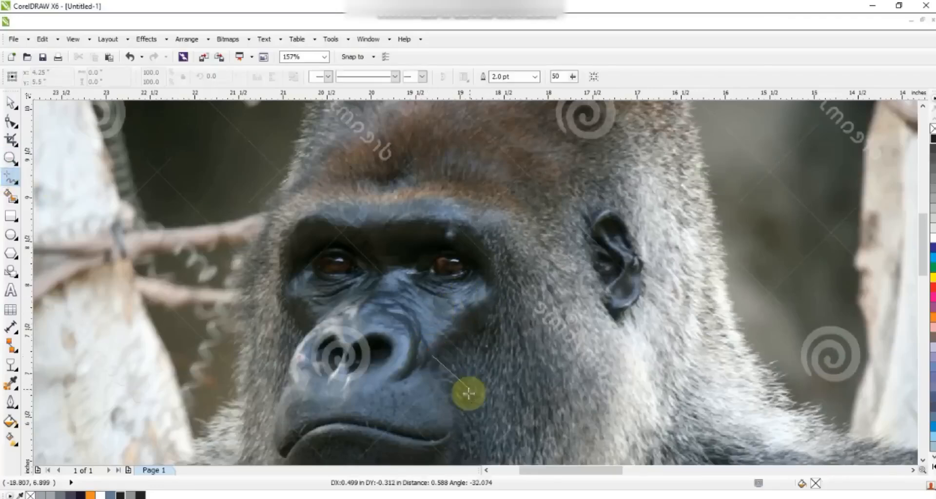
{"action": "left_click", "coordinate": [493, 438]}
{"action": "key", "text": "F3"}
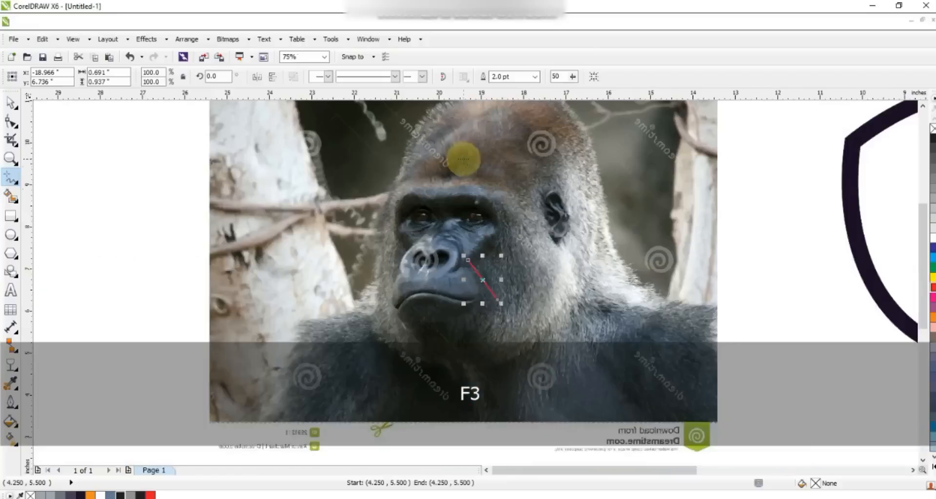
Step: Extend the red cheek line with a jagged zigzag fur edge running down towards the jaw
{"action": "left_click", "coordinate": [9, 159]}
{"action": "left_click_drag", "start_coordinate": [235, 201], "coordinate": [608, 397]}
{"action": "left_click", "coordinate": [9, 181]}
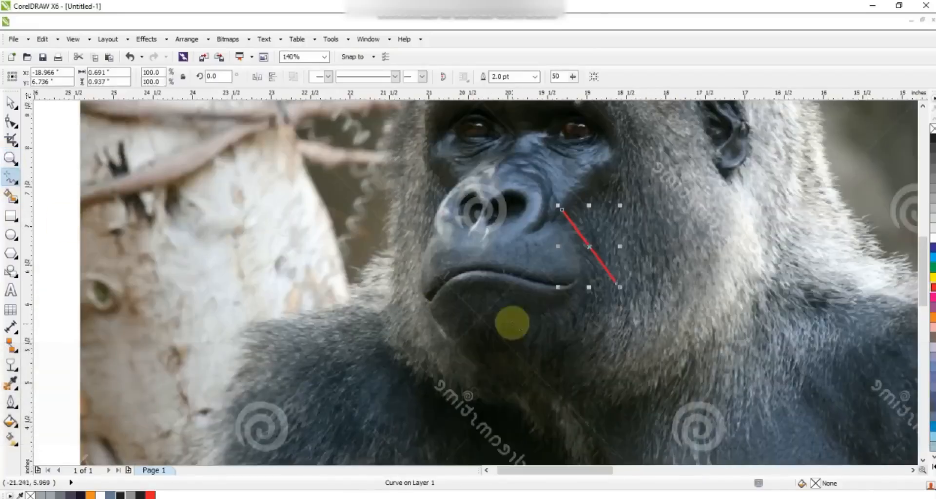
{"action": "left_click", "coordinate": [617, 284]}
{"action": "left_click", "coordinate": [590, 268]}
{"action": "left_click", "coordinate": [625, 303]}
{"action": "left_click", "coordinate": [590, 298]}
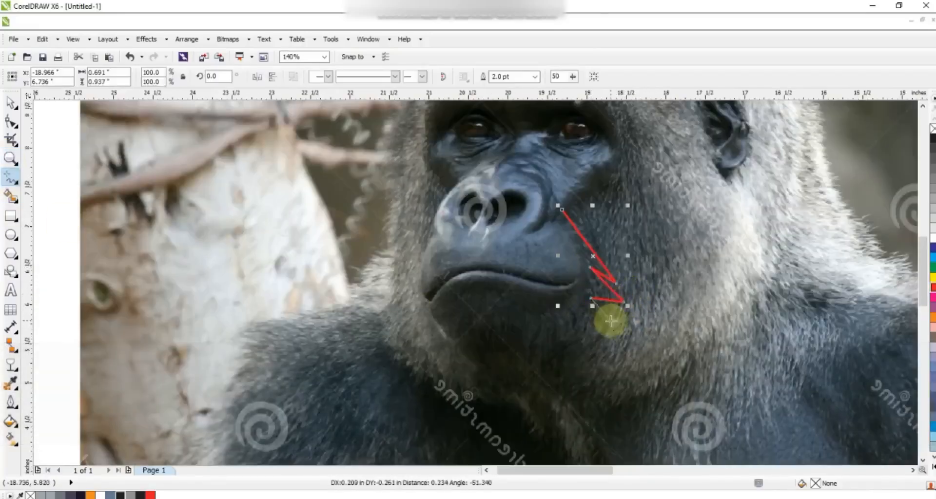
{"action": "left_click", "coordinate": [581, 320]}
{"action": "left_click", "coordinate": [619, 340]}
{"action": "left_click", "coordinate": [568, 341]}
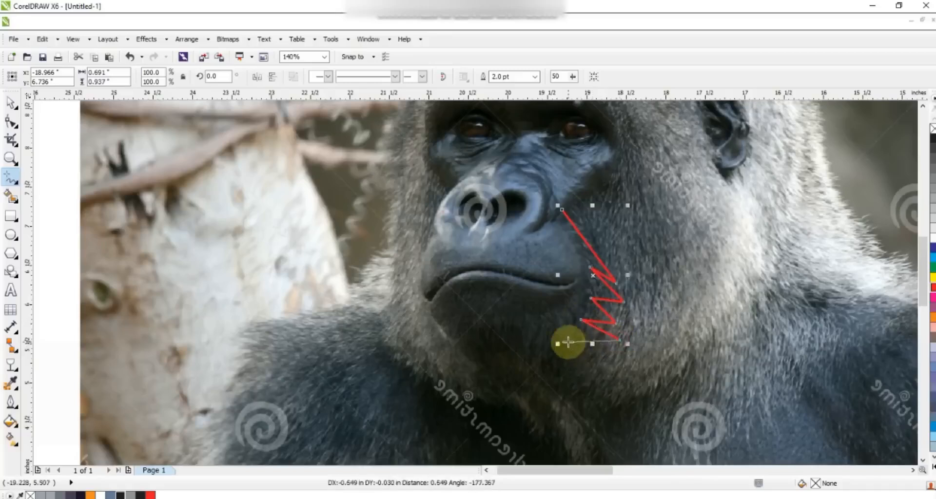
Step: Continue the red outline with straight segments along the chin, mouth opening, muzzle and nose, closing it at the cheek starting point
{"action": "left_click", "coordinate": [449, 312]}
{"action": "left_click", "coordinate": [458, 304]}
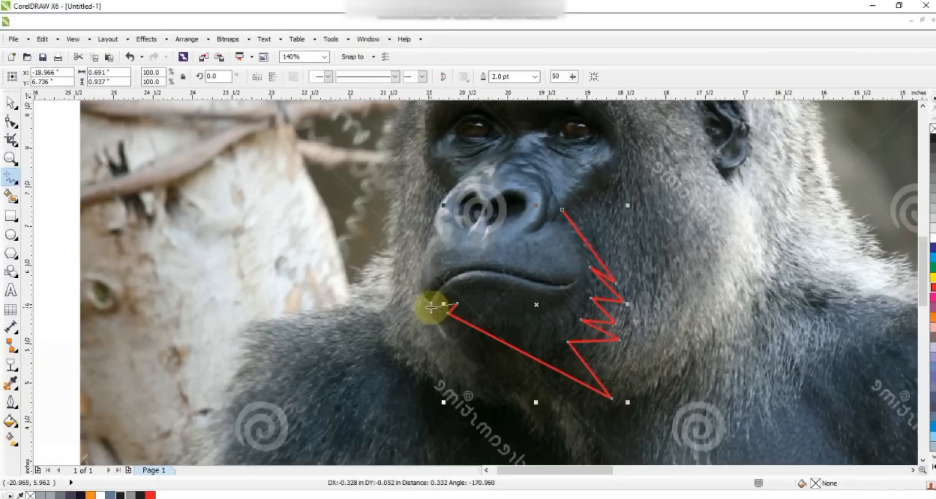
{"action": "left_click", "coordinate": [579, 283]}
{"action": "left_click", "coordinate": [527, 271]}
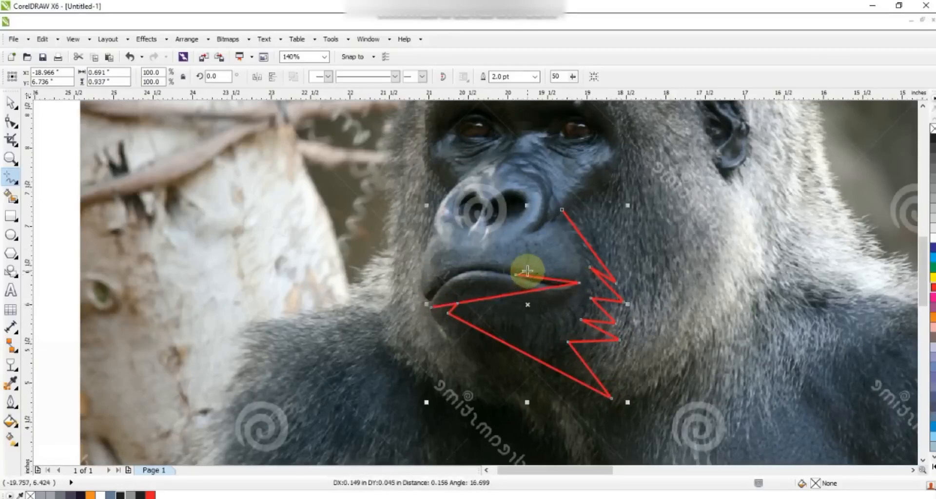
{"action": "left_click", "coordinate": [426, 295]}
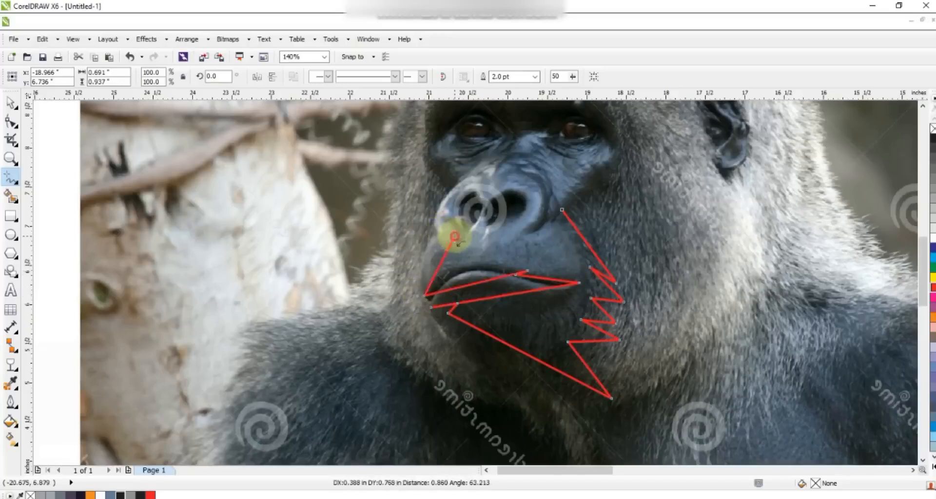
{"action": "double_click", "coordinate": [454, 236]}
{"action": "left_click", "coordinate": [497, 184]}
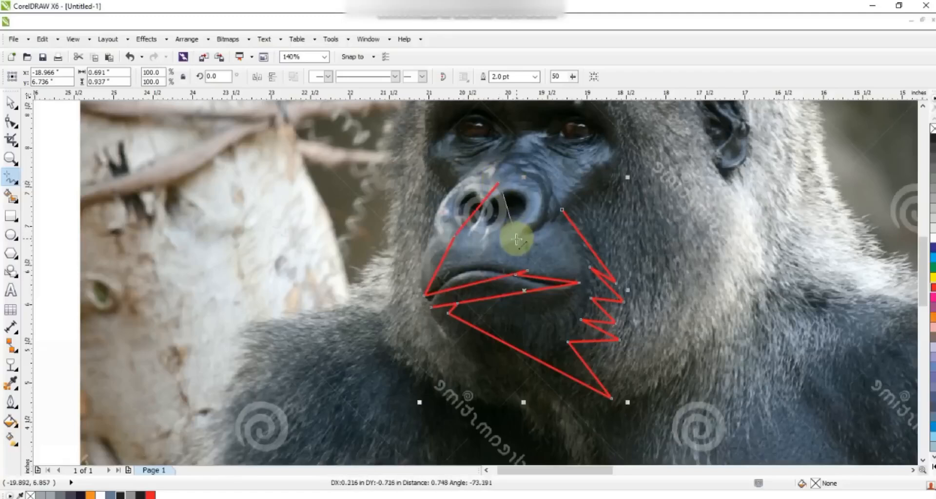
{"action": "left_click", "coordinate": [515, 241]}
{"action": "left_click", "coordinate": [562, 211]}
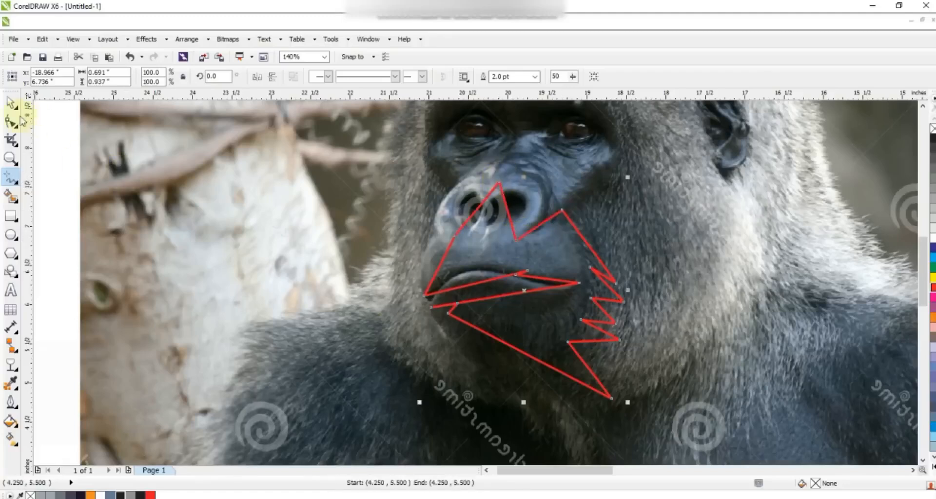
Step: Bend the outline's nose and upper cheek segments into curves that follow the gorilla's nose wings and cheek
{"action": "left_click", "coordinate": [10, 121]}
{"action": "left_click_drag", "start_coordinate": [482, 199], "coordinate": [414, 200]}
{"action": "left_click_drag", "start_coordinate": [521, 190], "coordinate": [518, 196]}
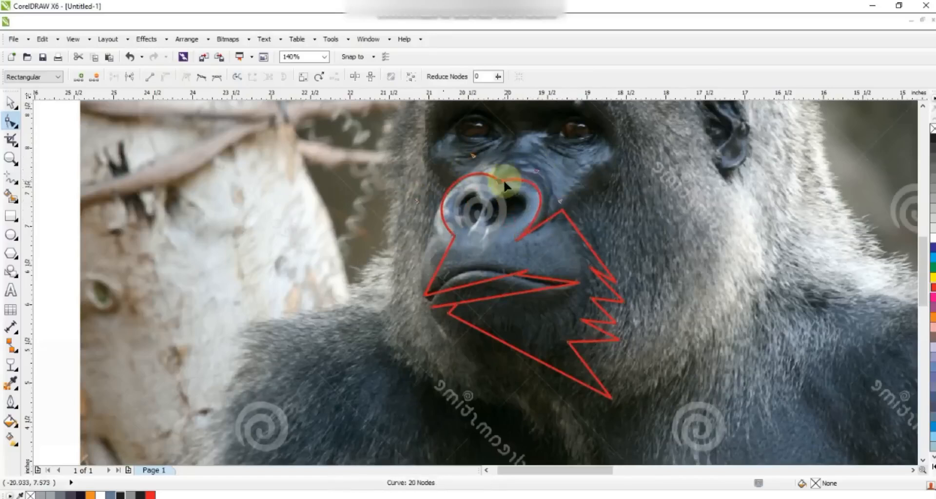
{"action": "mouse_move", "coordinate": [492, 186]}
{"action": "left_mouse_down"}
{"action": "mouse_move", "coordinate": [470, 157]}
{"action": "mouse_move", "coordinate": [473, 184]}
{"action": "mouse_move", "coordinate": [483, 188]}
{"action": "left_mouse_up"}
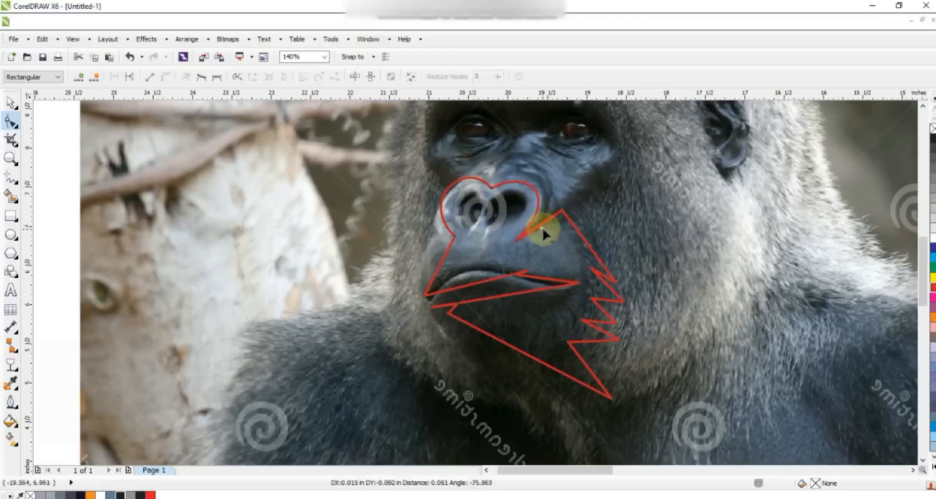
{"action": "left_click_drag", "start_coordinate": [534, 235], "coordinate": [535, 216]}
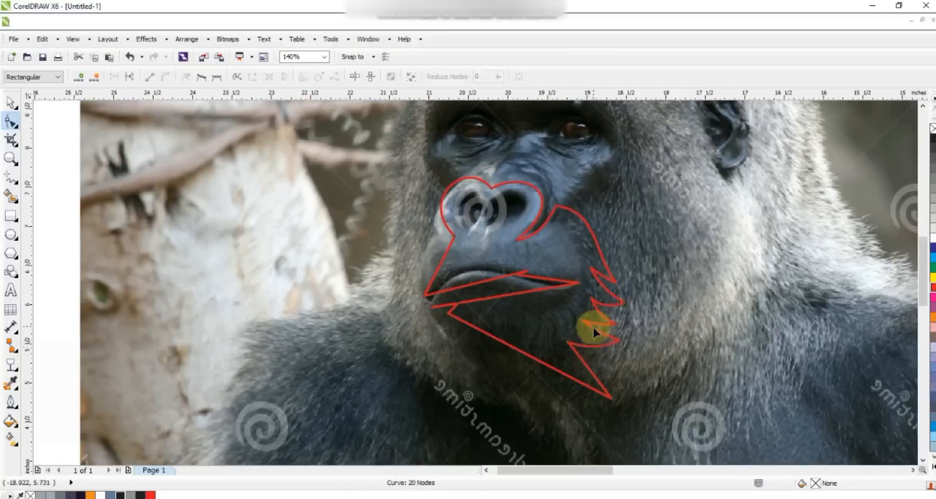
Step: Curve the outline's chin edge and the lowest fur tufts beside the jaw
{"action": "left_click", "coordinate": [500, 345]}
{"action": "left_click_drag", "start_coordinate": [498, 347], "coordinate": [556, 401]}
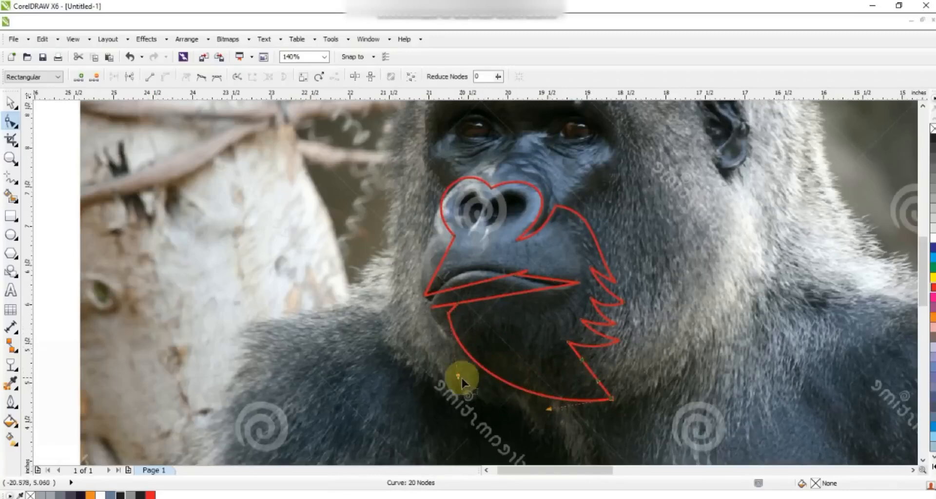
{"action": "left_click", "coordinate": [581, 368]}
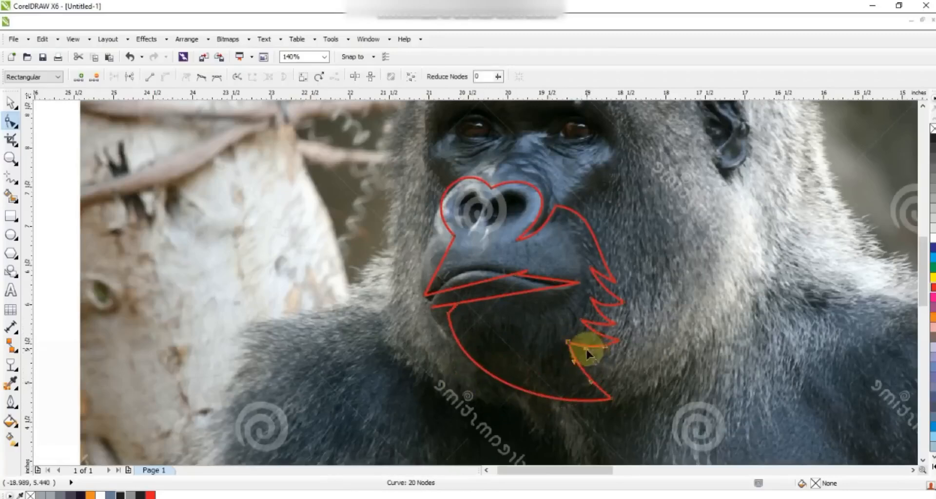
{"action": "left_click", "coordinate": [569, 340]}
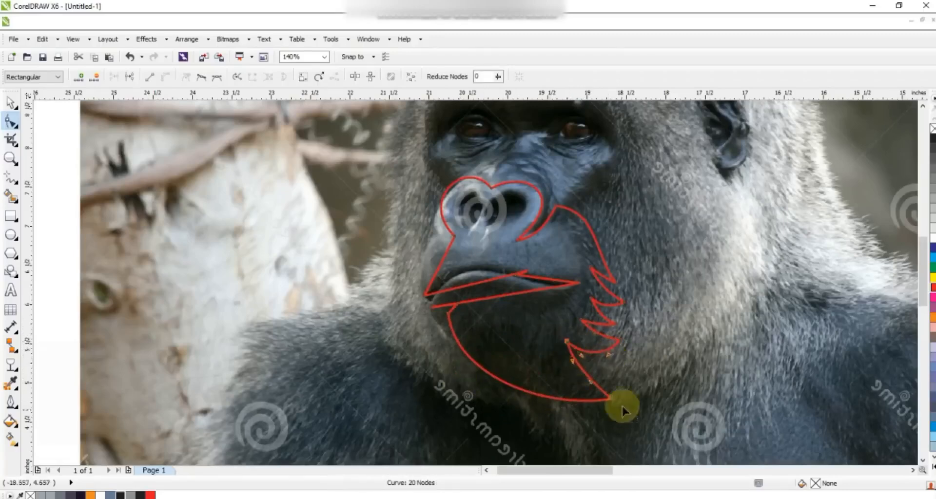
{"action": "left_click_drag", "start_coordinate": [613, 384], "coordinate": [612, 382]}
{"action": "left_click", "coordinate": [577, 370]}
Step: Curve the outline's upper and lower lip lines and the front of the muzzle
{"action": "left_click_drag", "start_coordinate": [521, 287], "coordinate": [466, 267]}
{"action": "left_click", "coordinate": [535, 277]}
{"action": "left_click_drag", "start_coordinate": [535, 277], "coordinate": [547, 300]}
{"action": "key", "text": "ctrl+z"}
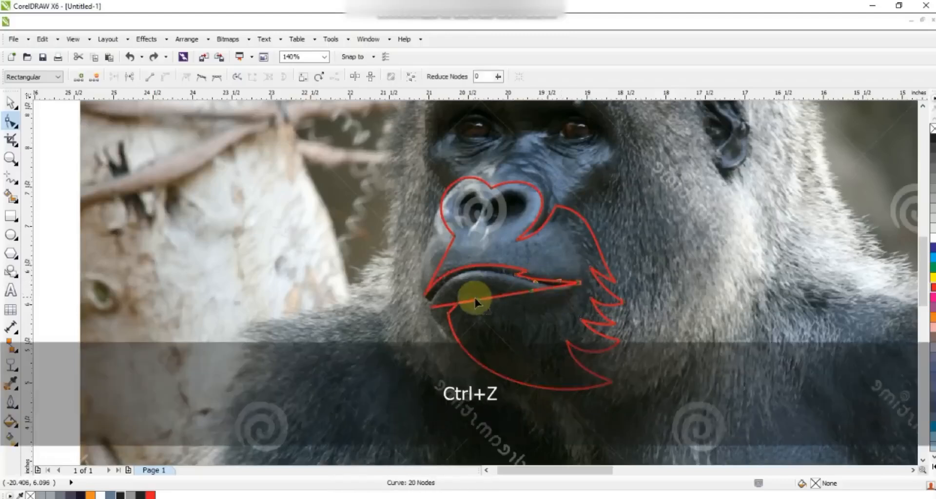
{"action": "left_click_drag", "start_coordinate": [540, 294], "coordinate": [420, 272]}
{"action": "left_click", "coordinate": [417, 282]}
{"action": "left_click_drag", "start_coordinate": [428, 246], "coordinate": [426, 243]}
{"action": "left_click", "coordinate": [454, 237]}
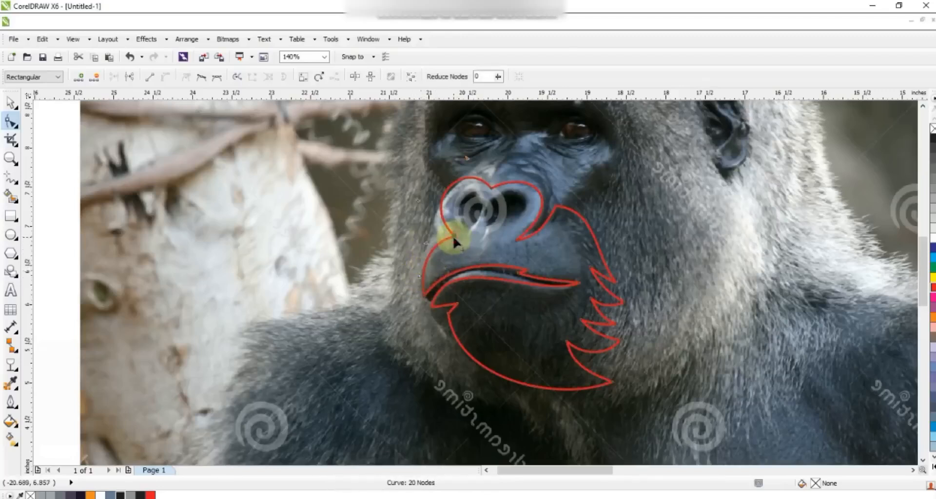
Step: Draw a line across the gorilla's right-hand nostril and bend it into a closed teardrop around the nostril opening
{"action": "left_click", "coordinate": [10, 159]}
{"action": "left_click_drag", "start_coordinate": [411, 184], "coordinate": [669, 310]}
{"action": "left_click", "coordinate": [5, 176]}
{"action": "left_click", "coordinate": [372, 241]}
{"action": "left_click", "coordinate": [455, 170]}
{"action": "double_click", "coordinate": [11, 121]}
{"action": "left_click", "coordinate": [165, 77]}
{"action": "left_click_drag", "start_coordinate": [414, 207], "coordinate": [427, 251]}
{"action": "left_click_drag", "start_coordinate": [418, 146], "coordinate": [434, 162]}
{"action": "left_click_drag", "start_coordinate": [375, 243], "coordinate": [380, 241]}
Step: Duplicate the nostril shape onto the left-hand nostril, then rotate and scale the copy to about 0.31 by 0.48 in
{"action": "left_click", "coordinate": [11, 103]}
{"action": "left_click_drag", "start_coordinate": [474, 203], "coordinate": [356, 258]}
{"action": "right_click", "coordinate": [341, 225]}
{"action": "left_click", "coordinate": [378, 244]}
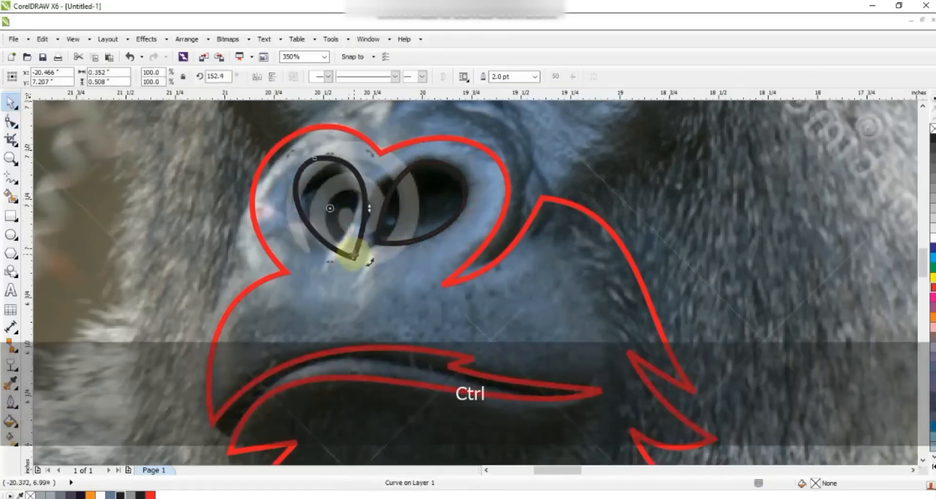
{"action": "left_click", "coordinate": [305, 165]}
{"action": "left_click_drag", "start_coordinate": [291, 153], "coordinate": [295, 158]}
{"action": "left_click", "coordinate": [359, 214]}
{"action": "left_click_drag", "start_coordinate": [364, 257], "coordinate": [346, 258]}
{"action": "left_click_drag", "start_coordinate": [351, 227], "coordinate": [346, 224]}
{"action": "left_click", "coordinate": [345, 239]}
{"action": "left_click_drag", "start_coordinate": [364, 258], "coordinate": [371, 249]}
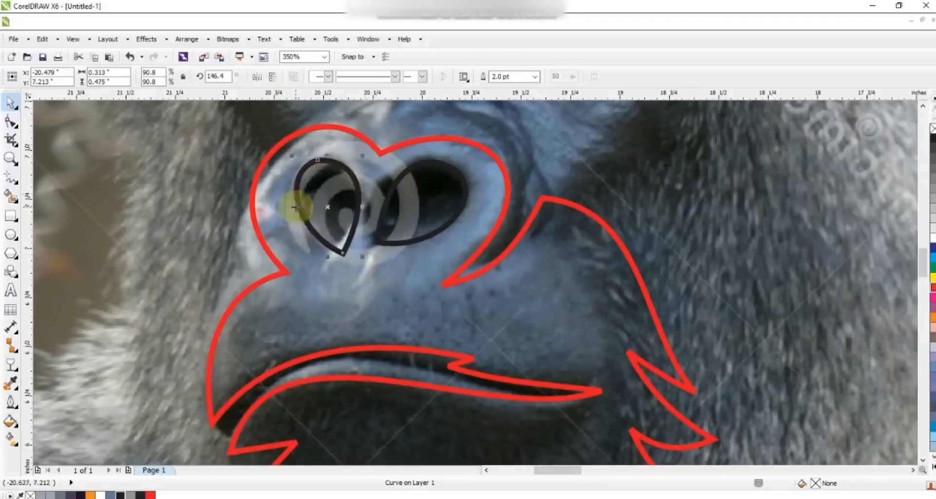
Step: Combine both nostril shapes with the muzzle outline and fill the result with 20% black
{"action": "left_click", "coordinate": [396, 180], "text": "shift"}
{"action": "left_click", "coordinate": [293, 77]}
{"action": "key", "text": "F3"}
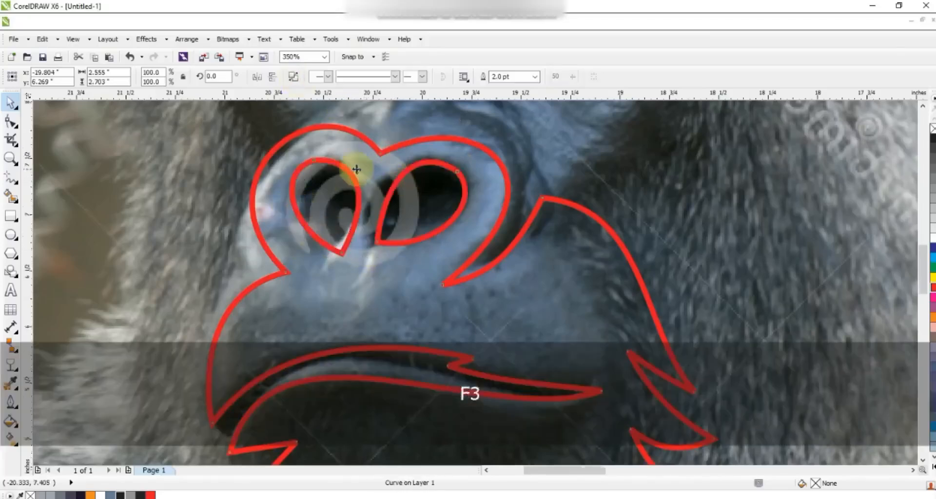
{"action": "left_click", "coordinate": [140, 494]}
{"action": "key", "text": "F3"}
{"action": "left_click", "coordinate": [932, 217]}
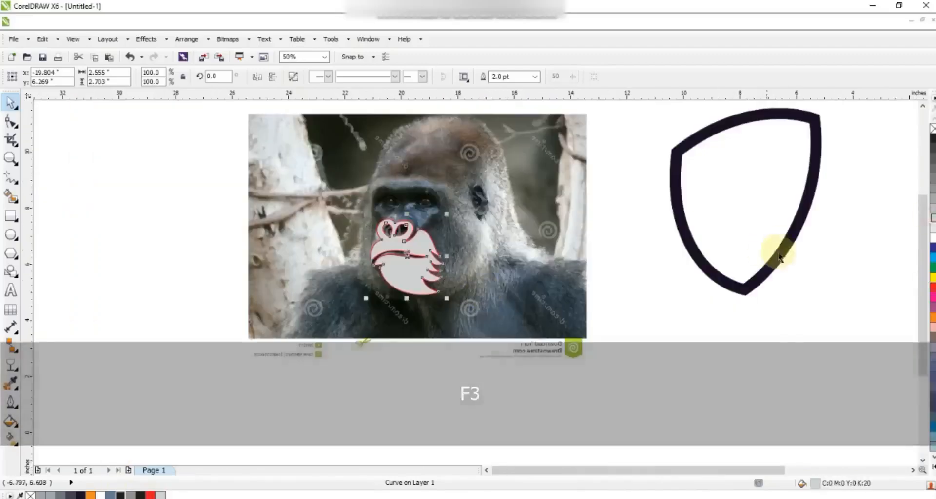
Step: Draw a closed straight-segment outline with jagged fur points around the brow above the right-hand eye and outline it in red
{"action": "key", "text": "z"}
{"action": "mouse_move", "coordinate": [319, 140]}
{"action": "left_mouse_down"}
{"action": "mouse_move", "coordinate": [363, 177]}
{"action": "mouse_move", "coordinate": [570, 293]}
{"action": "left_mouse_up"}
{"action": "left_click_drag", "start_coordinate": [241, 153], "coordinate": [660, 390]}
{"action": "left_click", "coordinate": [10, 176]}
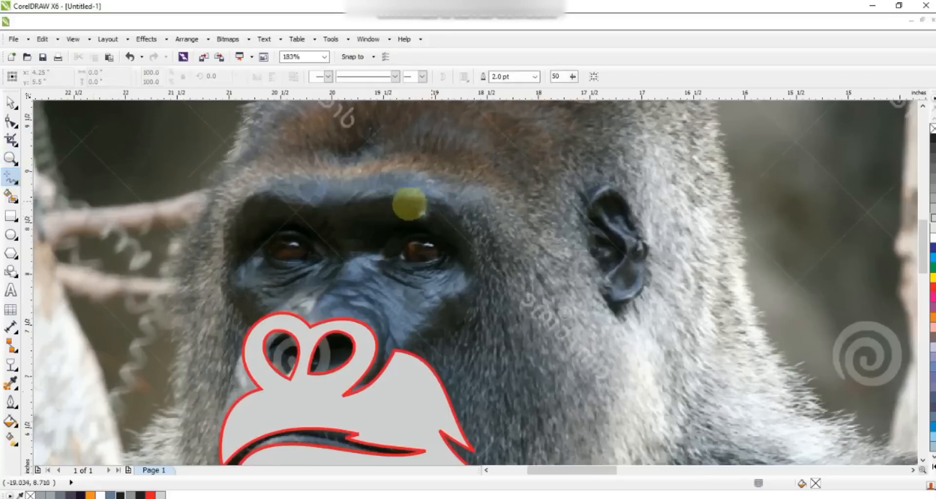
{"action": "left_click", "coordinate": [350, 164]}
{"action": "left_click", "coordinate": [331, 207]}
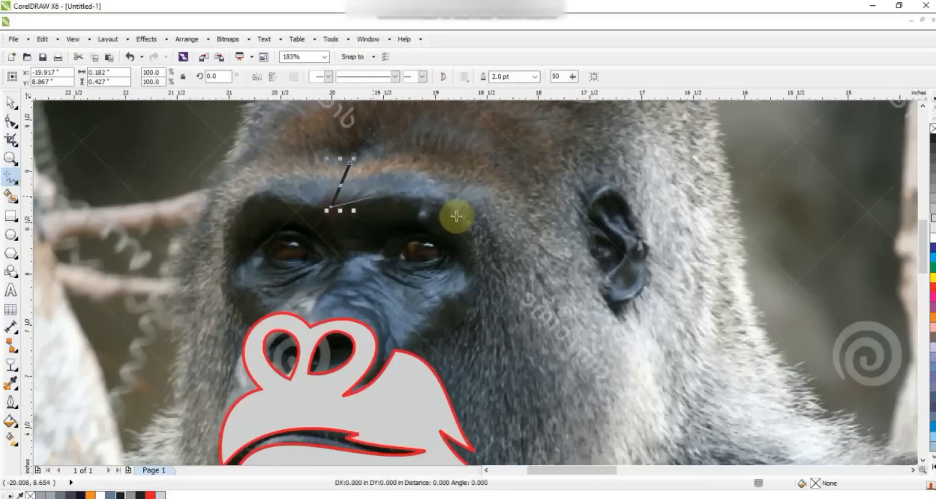
{"action": "left_click", "coordinate": [520, 287]}
{"action": "left_click", "coordinate": [485, 227]}
{"action": "left_click", "coordinate": [522, 240]}
{"action": "left_click", "coordinate": [453, 188]}
{"action": "left_click", "coordinate": [494, 183]}
{"action": "double_click", "coordinate": [358, 179]}
{"action": "left_click", "coordinate": [350, 163]}
{"action": "right_click", "coordinate": [932, 287]}
Step: Convert the brow outline's segments to curves and bend them along the brow ridge, fur points and lower edge
{"action": "left_click", "coordinate": [11, 121]}
{"action": "left_click_drag", "start_coordinate": [578, 328], "coordinate": [305, 144]}
{"action": "left_click", "coordinate": [165, 77]}
{"action": "left_click_drag", "start_coordinate": [411, 180], "coordinate": [408, 164]}
{"action": "left_click_drag", "start_coordinate": [479, 206], "coordinate": [485, 197]}
{"action": "left_click_drag", "start_coordinate": [501, 253], "coordinate": [509, 248]}
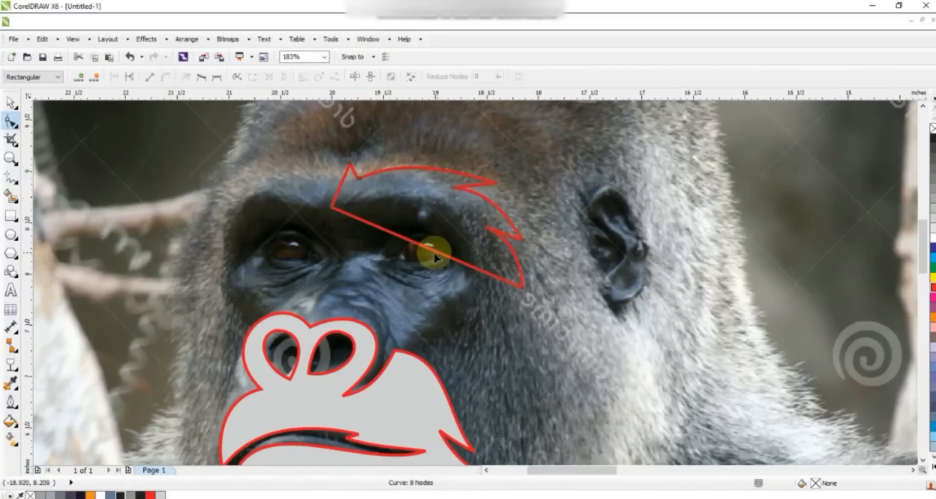
{"action": "left_click_drag", "start_coordinate": [337, 192], "coordinate": [324, 193]}
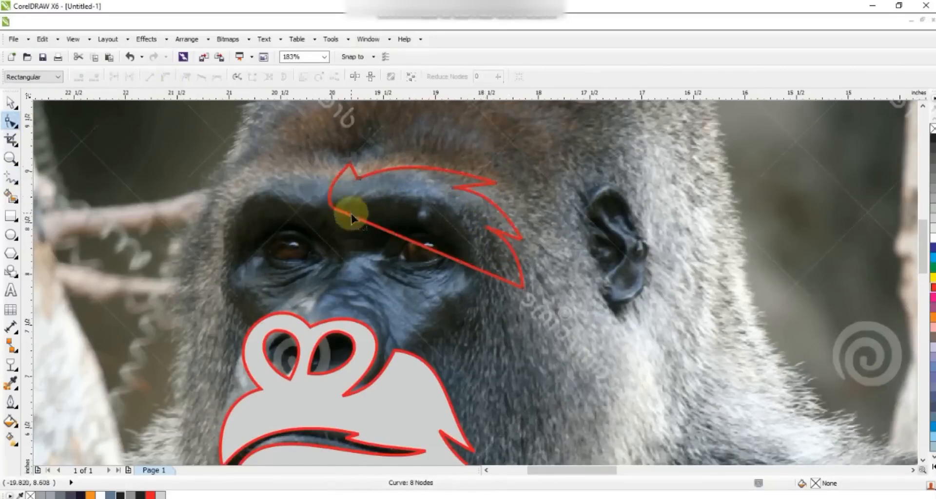
{"action": "left_click_drag", "start_coordinate": [397, 234], "coordinate": [409, 211]}
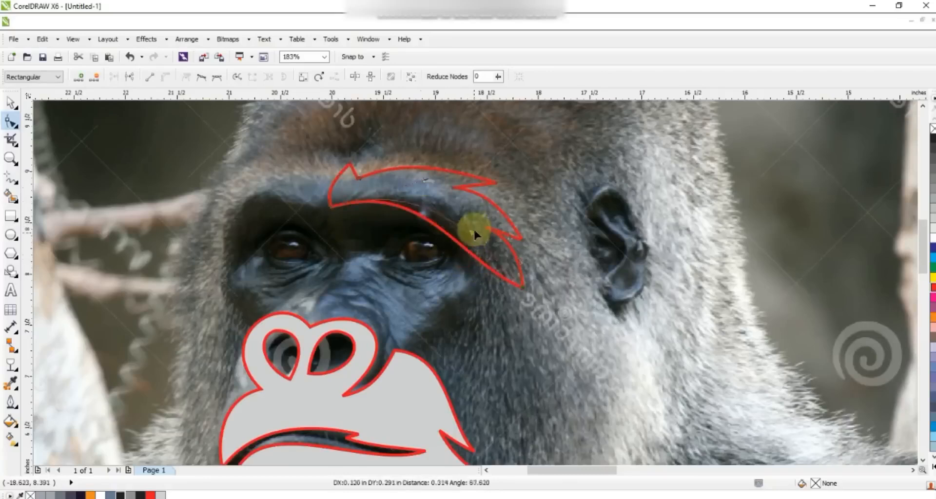
Step: Bend the brow outline's lower edge up along the ridge, nudge its inner corner and fill the shape with 10% black
{"action": "left_click_drag", "start_coordinate": [474, 230], "coordinate": [465, 216]}
{"action": "left_click_drag", "start_coordinate": [330, 206], "coordinate": [331, 208]}
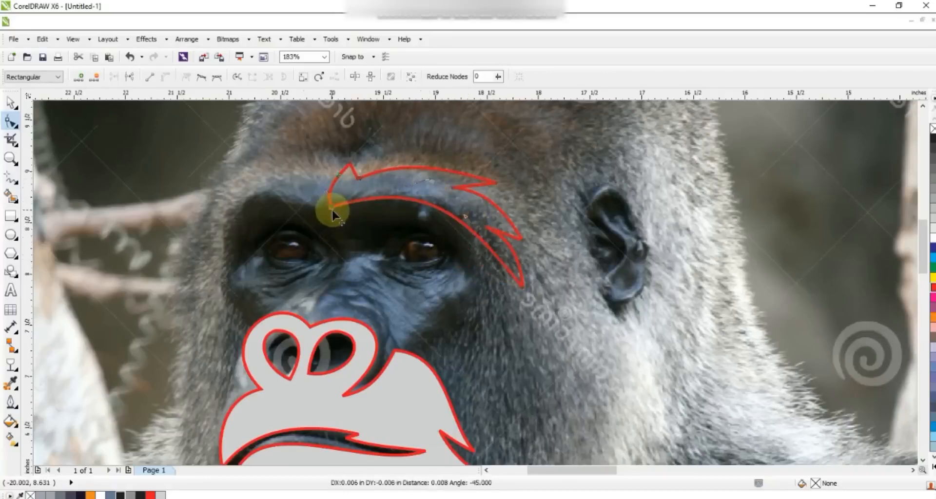
{"action": "left_click", "coordinate": [11, 103]}
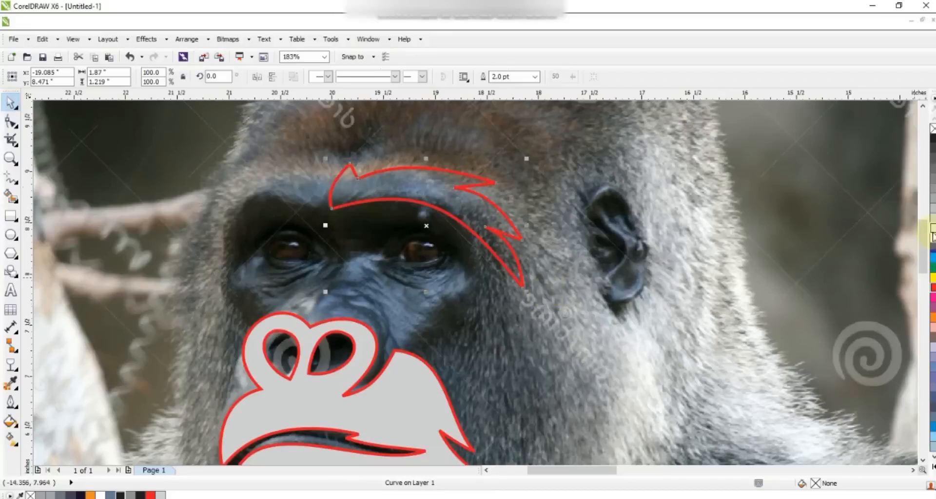
{"action": "left_click", "coordinate": [932, 228]}
Step: Draw a closed straight-segment outline with jagged fur points around the brow above the left-hand eye
{"action": "left_click", "coordinate": [10, 178]}
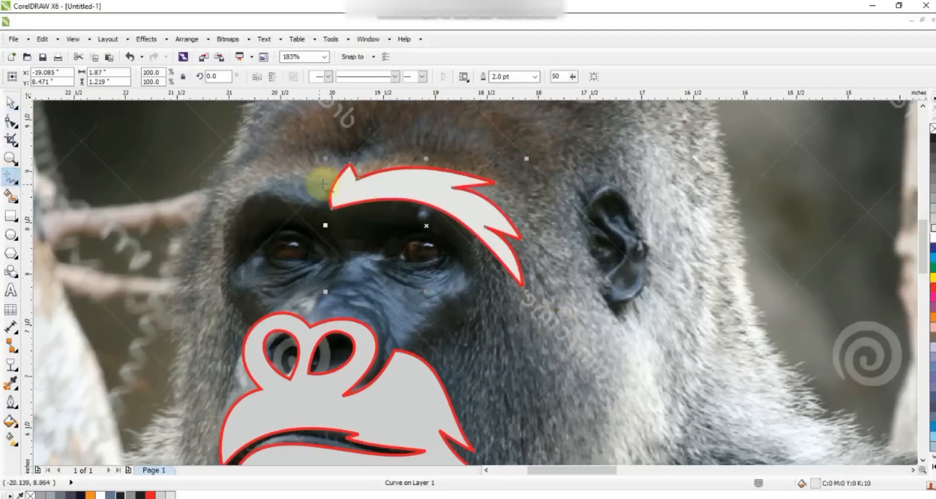
{"action": "left_click", "coordinate": [329, 181]}
{"action": "double_click", "coordinate": [319, 211]}
{"action": "double_click", "coordinate": [221, 229]}
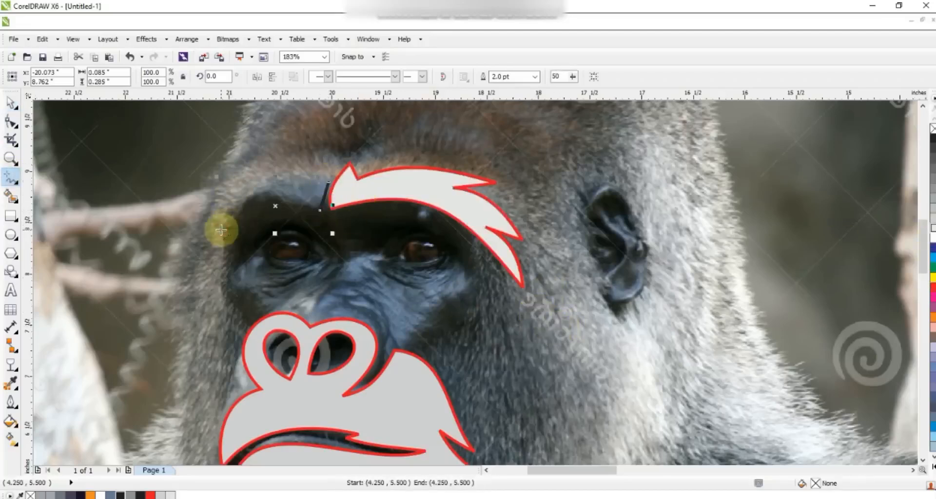
{"action": "double_click", "coordinate": [246, 203]}
{"action": "double_click", "coordinate": [221, 211]}
{"action": "double_click", "coordinate": [273, 184]}
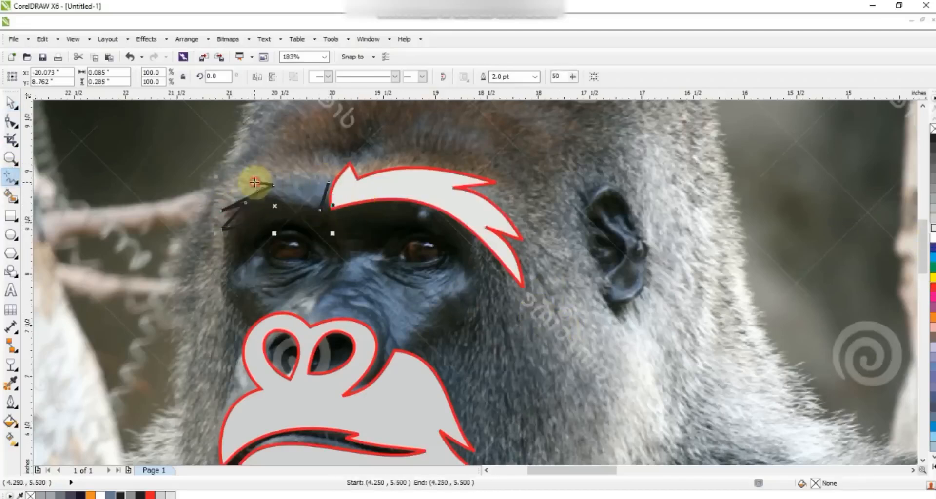
{"action": "double_click", "coordinate": [255, 181]}
{"action": "left_click", "coordinate": [328, 182]}
Step: Bend the left-hand brow outline's upper and lower edges into curves and fill it with light grey
{"action": "left_click", "coordinate": [10, 117]}
{"action": "left_click_drag", "start_coordinate": [294, 185], "coordinate": [258, 187]}
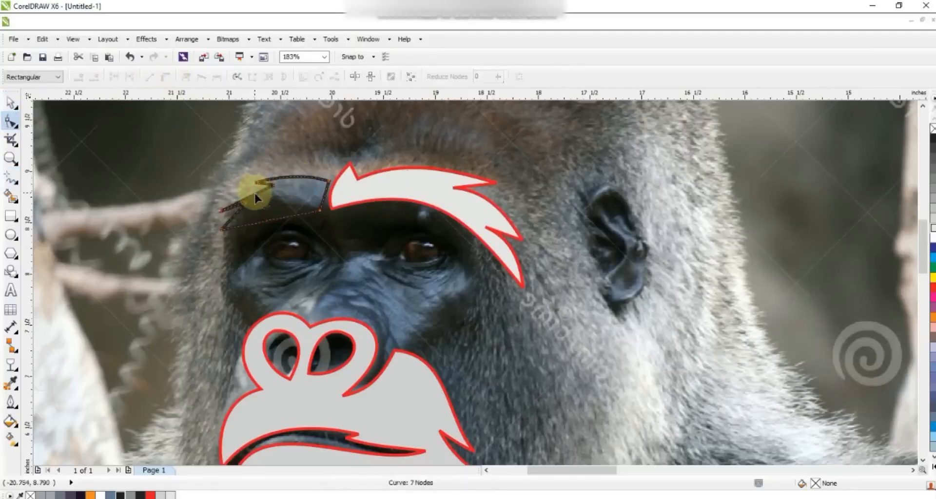
{"action": "left_click", "coordinate": [290, 214]}
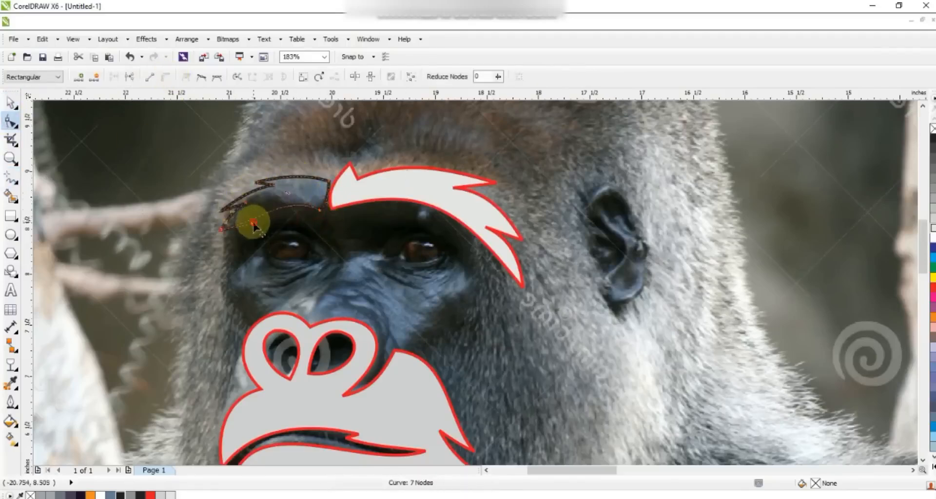
{"action": "left_click_drag", "start_coordinate": [222, 232], "coordinate": [250, 208]}
{"action": "key", "text": "space"}
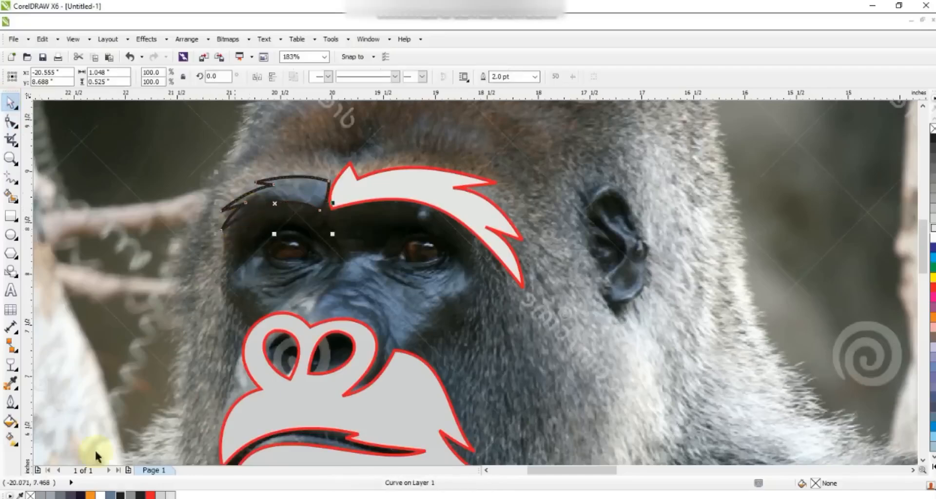
{"action": "left_click", "coordinate": [161, 495]}
Step: Start a head outline with straight segments along the left-hand jaw, chin and right-hand cheek, and set its width to 3.0 pt
{"action": "key", "text": "F3"}
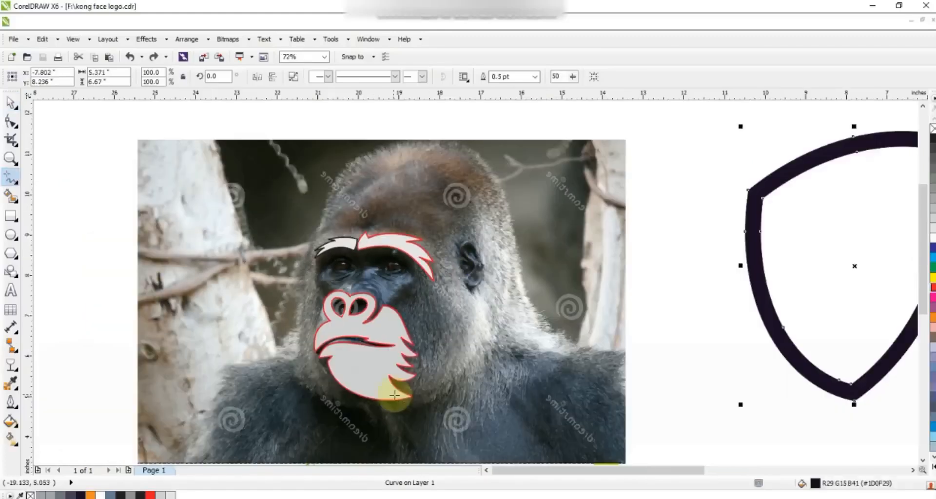
{"action": "left_click", "coordinate": [312, 326]}
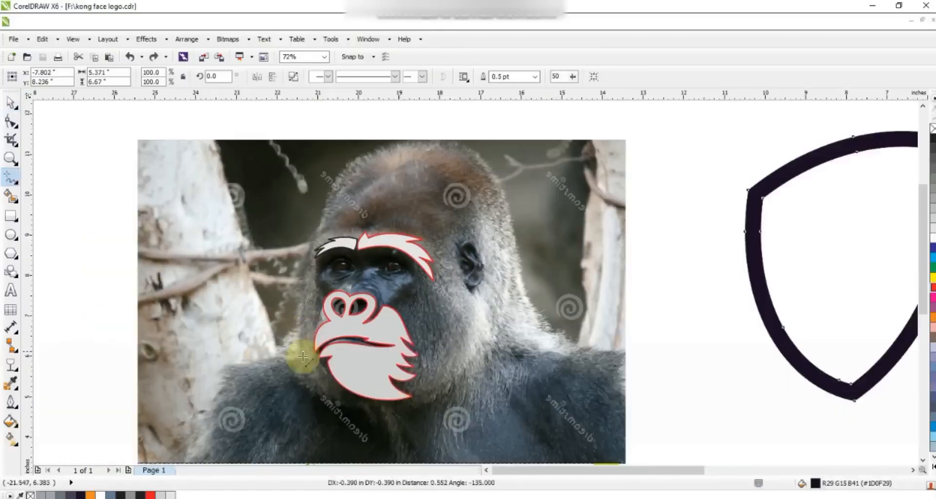
{"action": "left_click", "coordinate": [319, 364]}
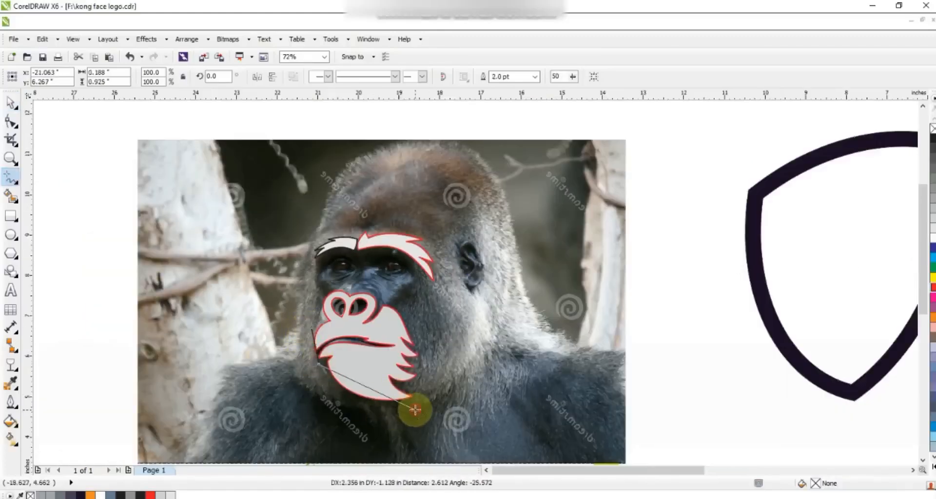
{"action": "left_click", "coordinate": [415, 410]}
{"action": "double_click", "coordinate": [509, 296]}
{"action": "left_click", "coordinate": [535, 77]}
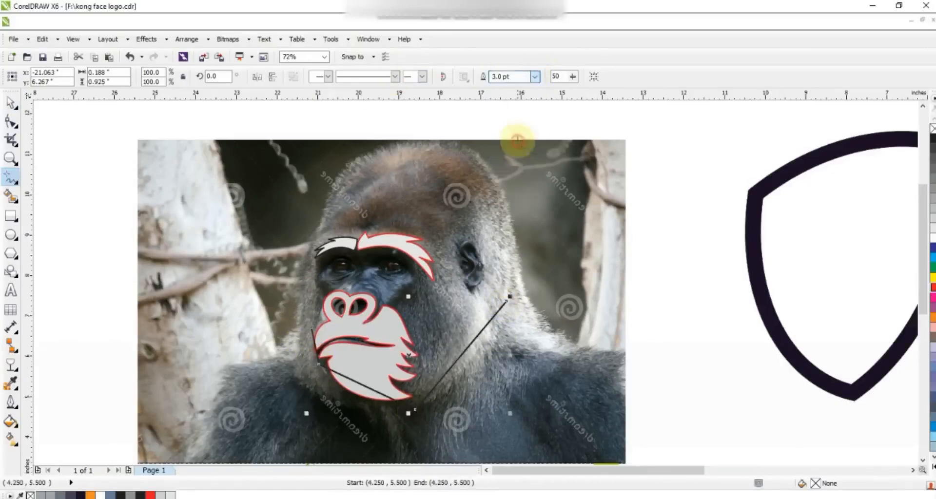
{"action": "left_click", "coordinate": [519, 145]}
Step: Continue the head outline up the left side of the face, over the crown and down the back with fur points, and close it
{"action": "left_click", "coordinate": [309, 328]}
{"action": "left_click", "coordinate": [305, 270]}
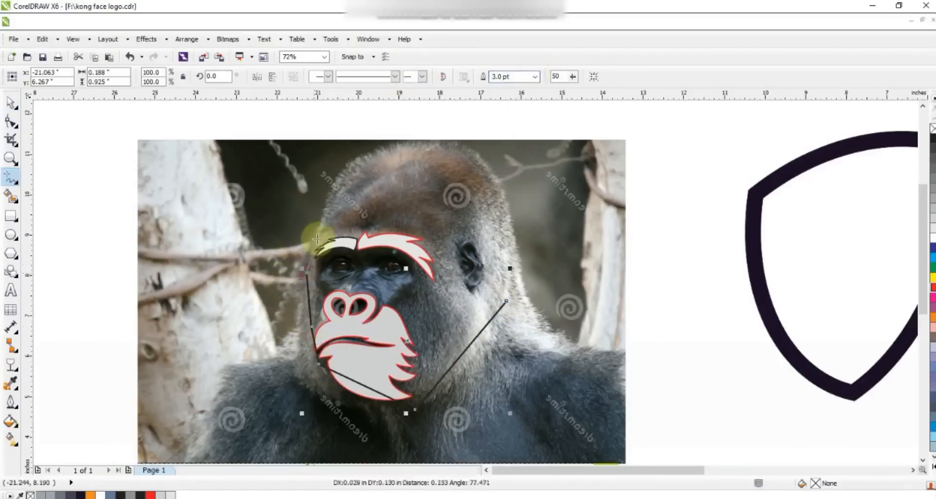
{"action": "left_click_drag", "start_coordinate": [492, 172], "coordinate": [479, 169]}
{"action": "left_click", "coordinate": [507, 212]}
{"action": "left_click", "coordinate": [494, 210]}
{"action": "left_click", "coordinate": [516, 260]}
{"action": "left_click", "coordinate": [507, 256]}
{"action": "left_click", "coordinate": [506, 302]}
Step: Convert the head outline's segments to curves and bend them around the crown, back of the head and right-hand cheek
{"action": "left_click", "coordinate": [10, 122]}
{"action": "left_click_drag", "start_coordinate": [142, 126], "coordinate": [573, 411]}
{"action": "left_click", "coordinate": [166, 77]}
{"action": "left_click_drag", "start_coordinate": [435, 192], "coordinate": [417, 154]}
{"action": "left_click_drag", "start_coordinate": [341, 157], "coordinate": [331, 148]}
{"action": "left_click_drag", "start_coordinate": [493, 191], "coordinate": [509, 234]}
{"action": "left_click", "coordinate": [507, 277]}
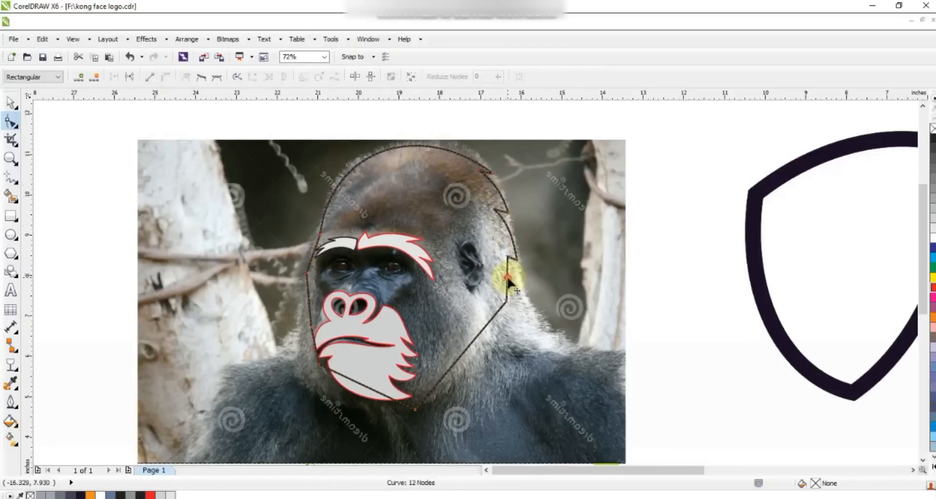
{"action": "left_click_drag", "start_coordinate": [486, 341], "coordinate": [515, 344]}
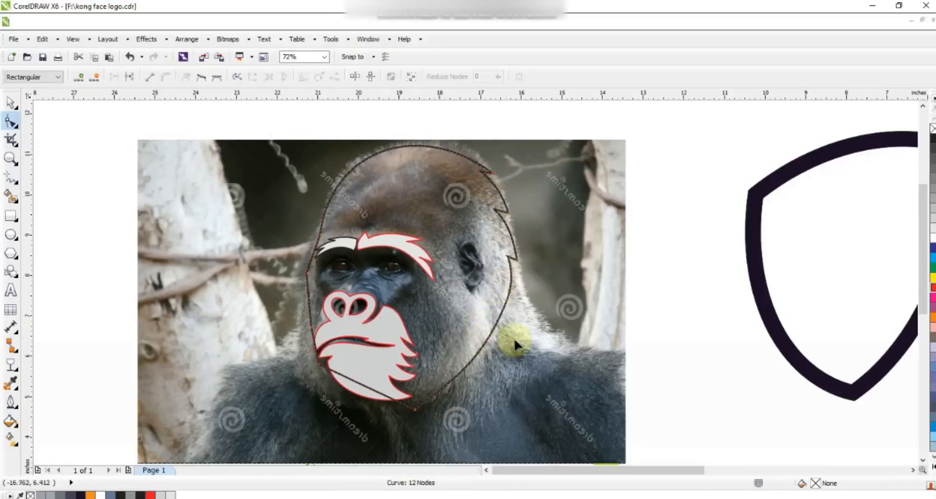
Step: Bend the head outline's chin and left-hand jaw segments to follow the gorilla's face
{"action": "left_click", "coordinate": [506, 307]}
{"action": "left_click", "coordinate": [333, 364]}
{"action": "mouse_move", "coordinate": [330, 386]}
{"action": "left_mouse_down"}
{"action": "mouse_move", "coordinate": [384, 400]}
{"action": "mouse_move", "coordinate": [367, 420]}
{"action": "mouse_move", "coordinate": [419, 406]}
{"action": "mouse_move", "coordinate": [371, 417]}
{"action": "mouse_move", "coordinate": [333, 400]}
{"action": "left_mouse_up"}
{"action": "left_click_drag", "start_coordinate": [313, 351], "coordinate": [306, 355]}
{"action": "left_click_drag", "start_coordinate": [309, 307], "coordinate": [305, 307]}
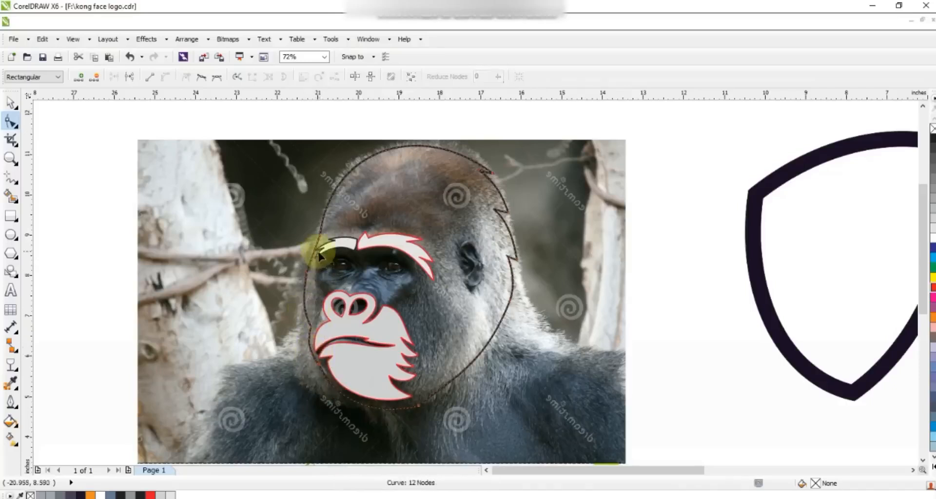
Step: Fill the head shape with dark purple #1D0F29 and move it behind the facial features
{"action": "key", "text": "space"}
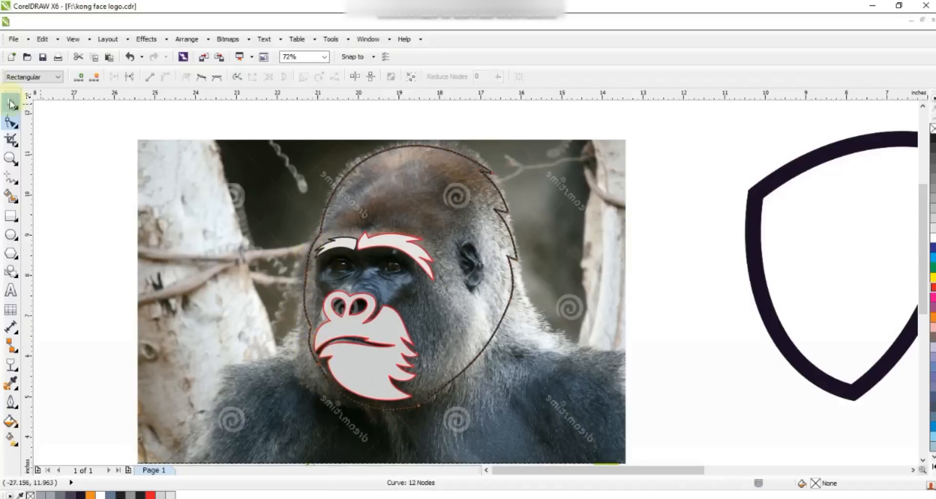
{"action": "left_click", "coordinate": [83, 495]}
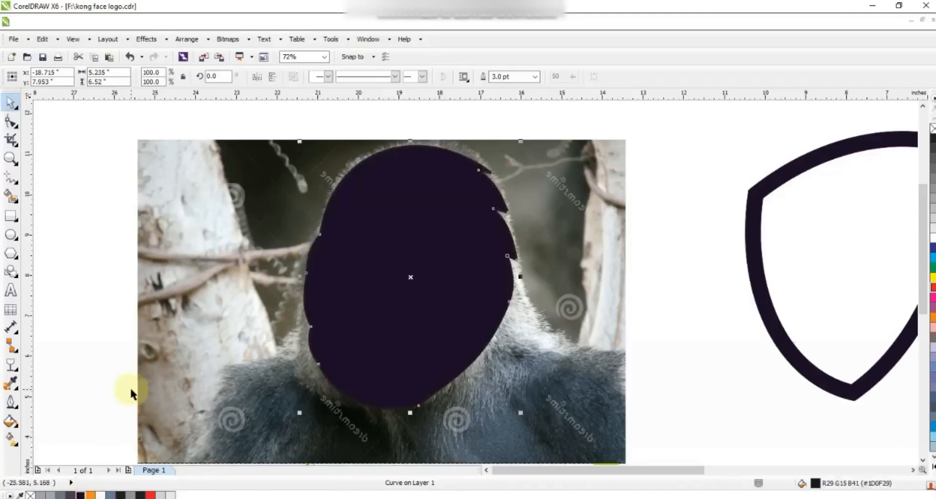
{"action": "key", "text": "ctrl+Page_Down"}
Step: Move the head and facial features from the photo onto the shield frame and scale them down to fit it
{"action": "key", "text": "F3"}
{"action": "key", "text": "Escape"}
{"action": "left_click_drag", "start_coordinate": [356, 248], "coordinate": [576, 247]}
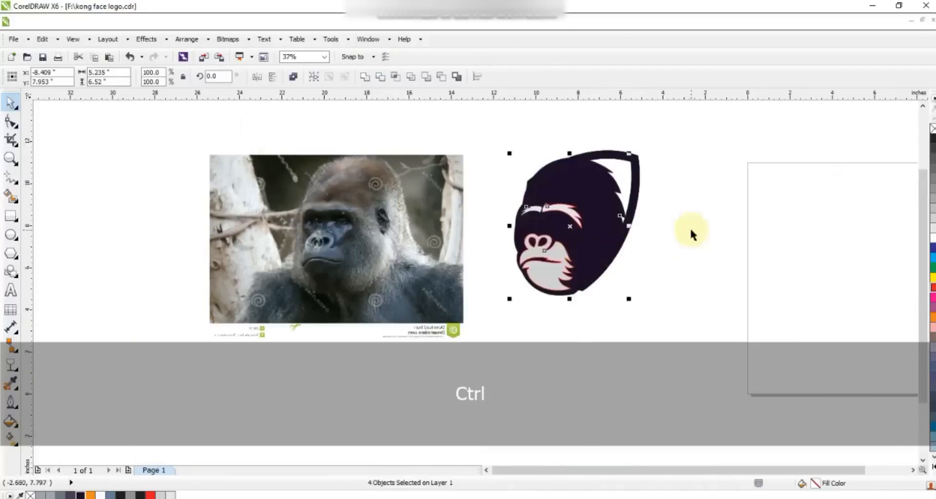
{"action": "left_click_drag", "start_coordinate": [510, 298], "coordinate": [521, 295]}
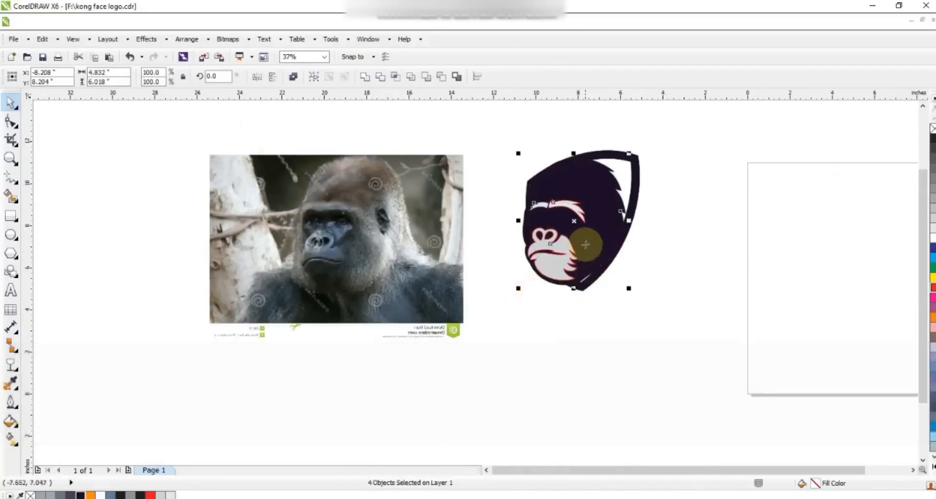
{"action": "left_click_drag", "start_coordinate": [586, 247], "coordinate": [599, 257]}
{"action": "left_click_drag", "start_coordinate": [522, 289], "coordinate": [521, 289]}
Step: Enlarge the whole shield and gorilla artwork to about 5.74 by 7.12 in and remove all its outlines
{"action": "left_click_drag", "start_coordinate": [695, 320], "coordinate": [507, 135]}
{"action": "left_click_drag", "start_coordinate": [581, 208], "coordinate": [565, 217]}
{"action": "key", "text": "ctrl+z"}
{"action": "left_click_drag", "start_coordinate": [644, 147], "coordinate": [647, 141]}
{"action": "key", "text": "shift+F2"}
{"action": "right_click", "coordinate": [932, 129]}
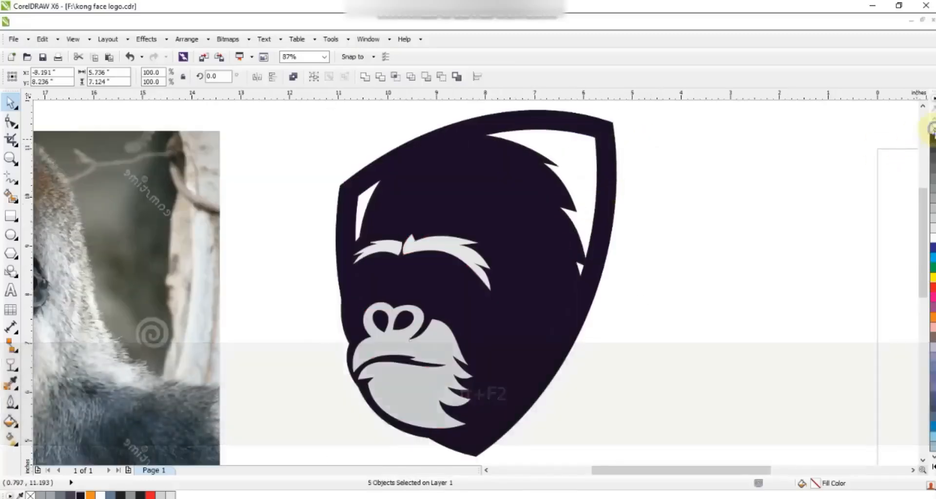
{"action": "left_click", "coordinate": [731, 189]}
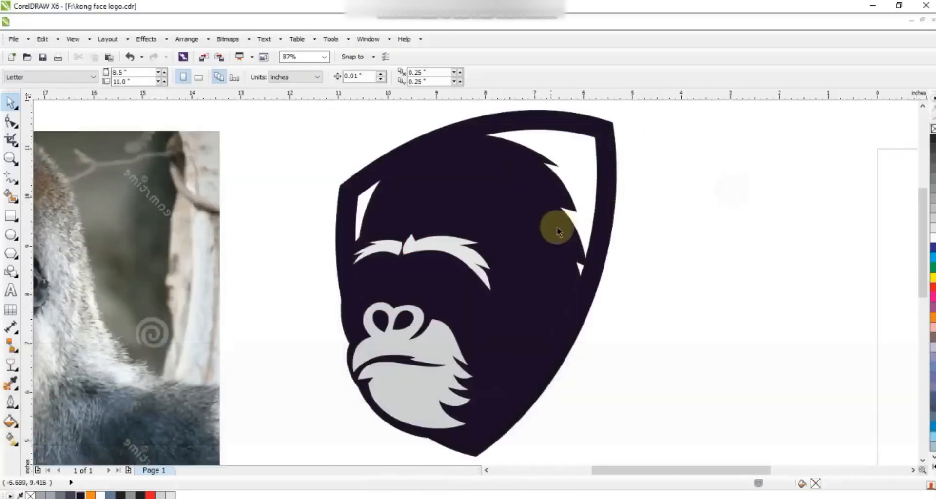
Step: Create a Smart Fill shape in the large gap behind the gorilla's head inside the shield and colour it orange #F78D1F
{"action": "left_click", "coordinate": [11, 197]}
{"action": "left_click", "coordinate": [574, 157]}
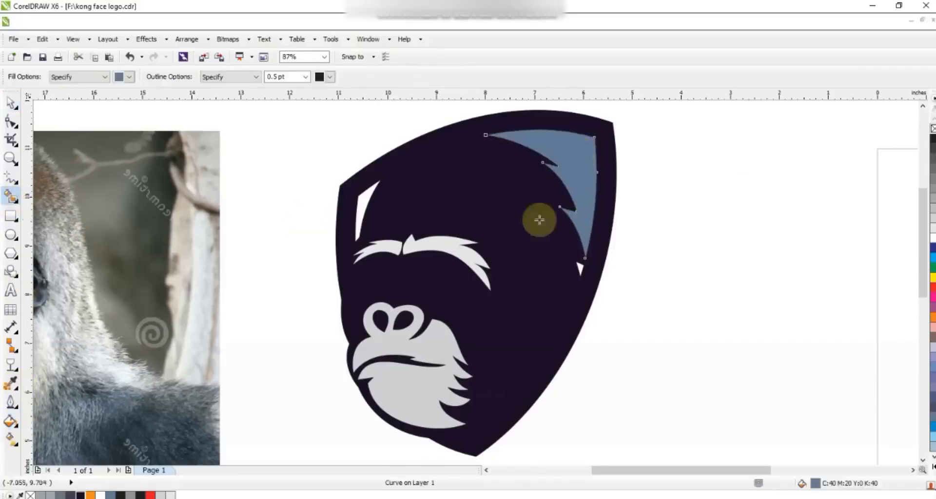
{"action": "key", "text": "space"}
{"action": "left_click", "coordinate": [91, 495]}
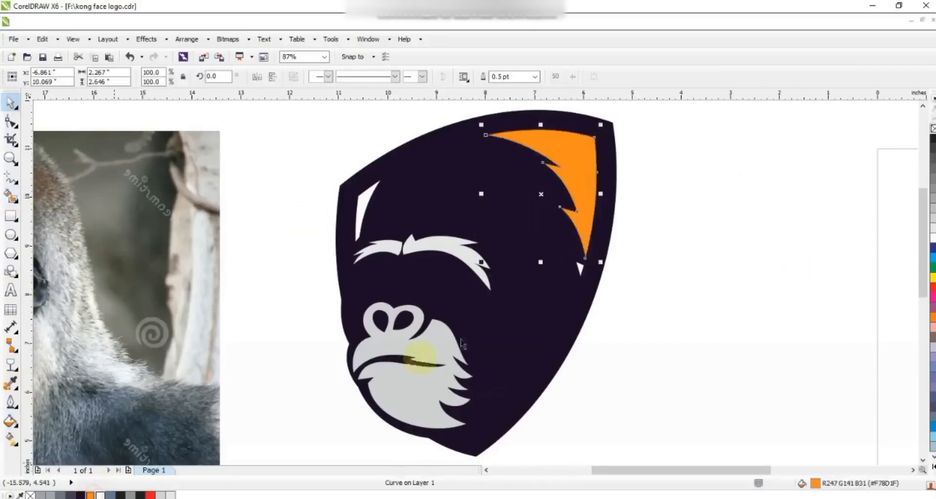
{"action": "scroll", "coordinate": [633, 210], "scroll_direction": "down", "scroll_amount": 2}
{"action": "left_click", "coordinate": [639, 279]}
Step: Draw a closed straight-segment outline with three pointed tips beneath the right-hand eye in the photo, outlined in red
{"action": "left_click", "coordinate": [12, 158]}
{"action": "left_click_drag", "start_coordinate": [422, 224], "coordinate": [137, 303]}
{"action": "left_click", "coordinate": [270, 303]}
{"action": "left_click", "coordinate": [10, 178]}
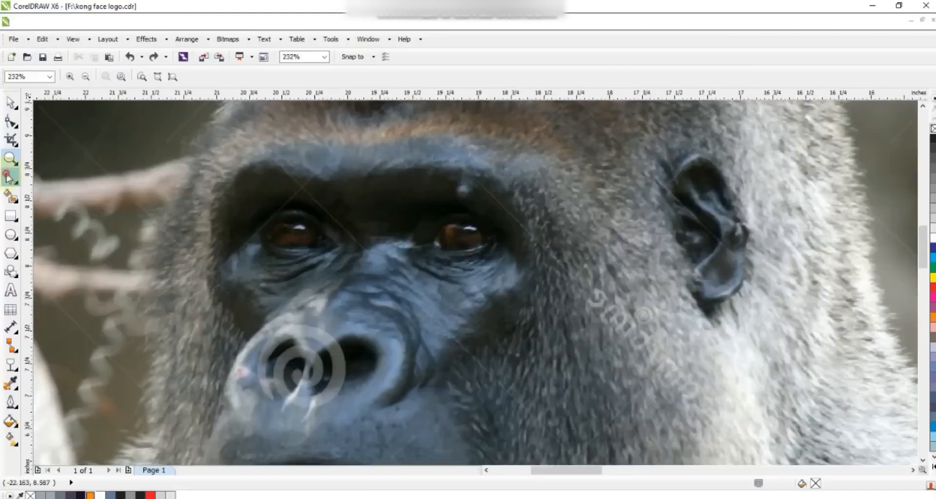
{"action": "left_click", "coordinate": [487, 241]}
{"action": "left_click", "coordinate": [411, 252]}
{"action": "left_click", "coordinate": [467, 283]}
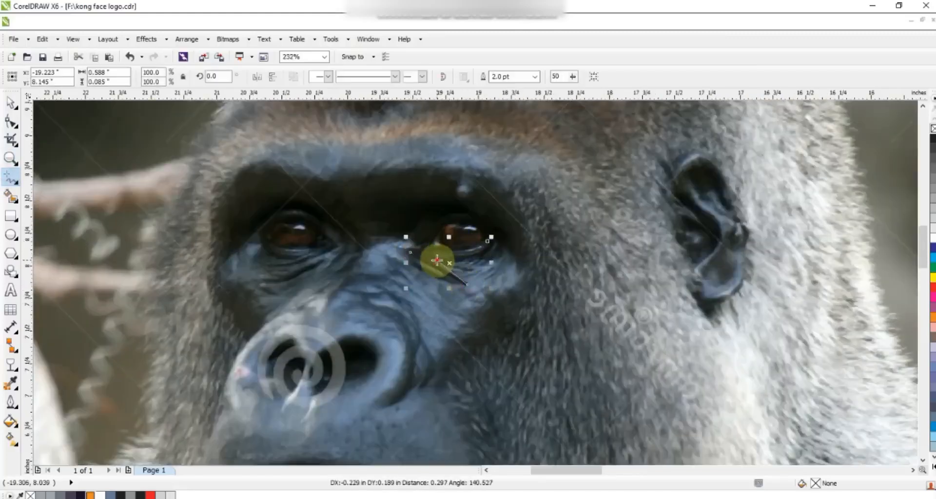
{"action": "left_click", "coordinate": [438, 260]}
{"action": "left_click", "coordinate": [481, 263]}
{"action": "left_click", "coordinate": [454, 256]}
{"action": "left_click", "coordinate": [489, 240]}
Step: Convert the under-eye outline's segments to curves and bend its lower and inner edges
{"action": "key", "text": "shift+F2"}
{"action": "key", "text": "F3"}
{"action": "key", "text": "F10"}
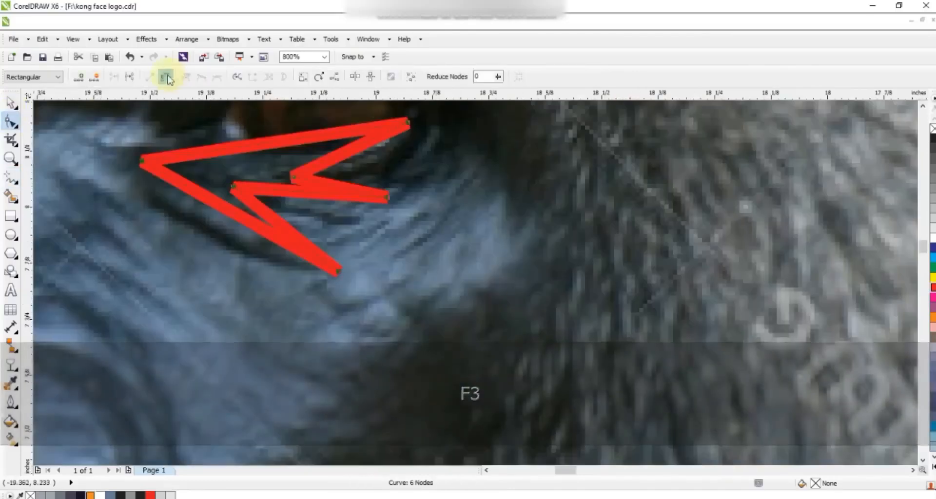
{"action": "left_click_drag", "start_coordinate": [223, 225], "coordinate": [224, 229]}
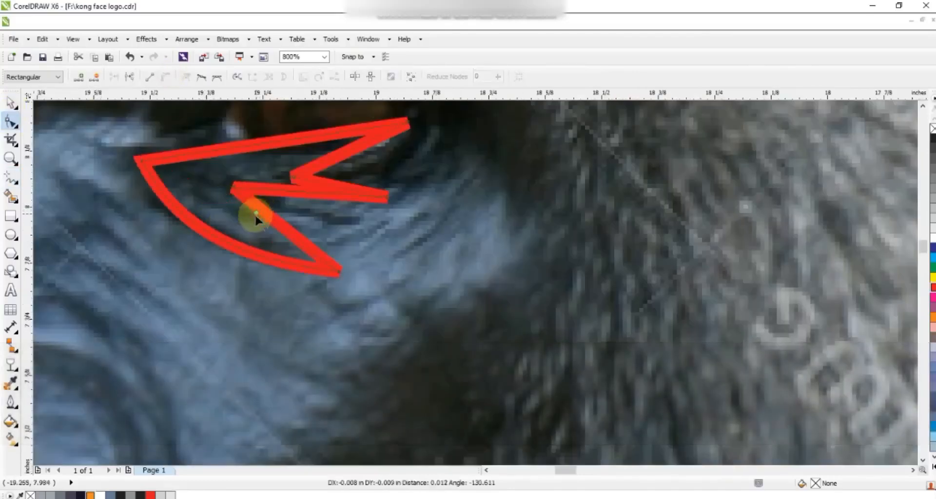
{"action": "left_click_drag", "start_coordinate": [310, 195], "coordinate": [322, 194]}
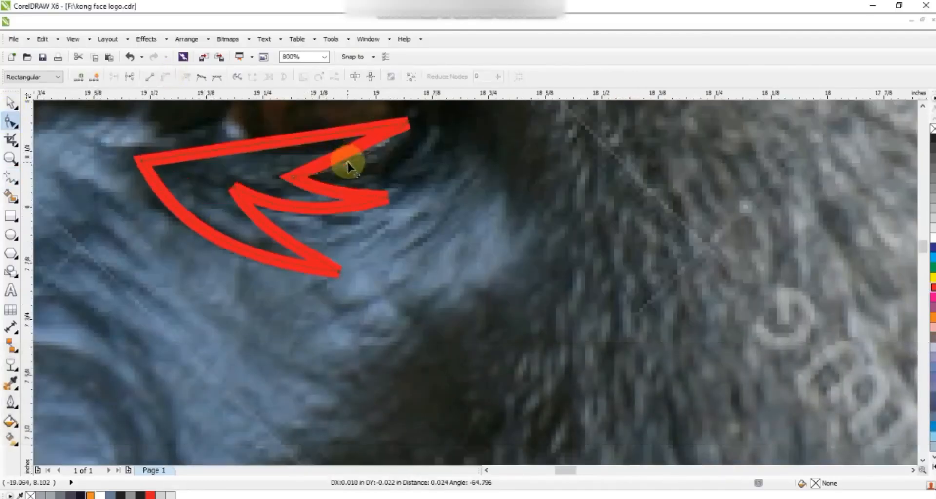
{"action": "left_click_drag", "start_coordinate": [292, 155], "coordinate": [296, 175]}
Step: Extend the under-eye shape's middle tip, reposition its lower tip, refine the curves and fill the shape with white
{"action": "left_click", "coordinate": [397, 209]}
{"action": "left_click_drag", "start_coordinate": [431, 187], "coordinate": [431, 187]}
{"action": "left_click_drag", "start_coordinate": [368, 203], "coordinate": [350, 215]}
{"action": "left_click_drag", "start_coordinate": [340, 272], "coordinate": [343, 260]}
{"action": "left_click_drag", "start_coordinate": [260, 254], "coordinate": [259, 255]}
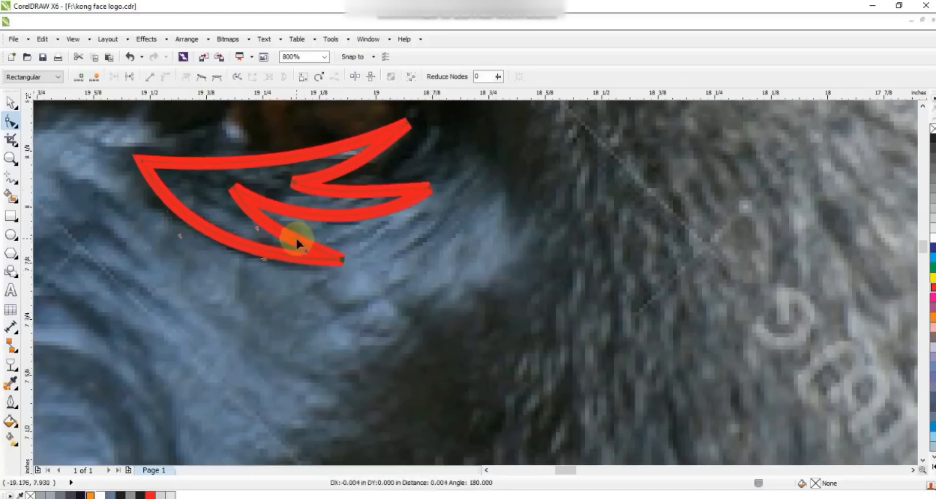
{"action": "key", "text": "F3"}
{"action": "key", "text": "Escape"}
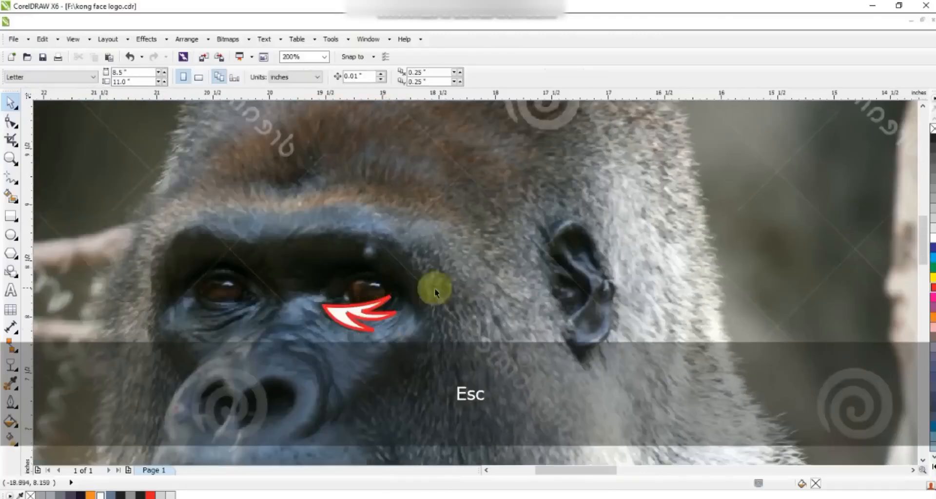
Step: Draw a closed straight-segment outline with jagged points across the nose bridge between the eyes and outline it in white
{"action": "mouse_move", "coordinate": [173, 268]}
{"action": "left_mouse_down"}
{"action": "mouse_move", "coordinate": [472, 370]}
{"action": "mouse_move", "coordinate": [536, 378]}
{"action": "left_mouse_up"}
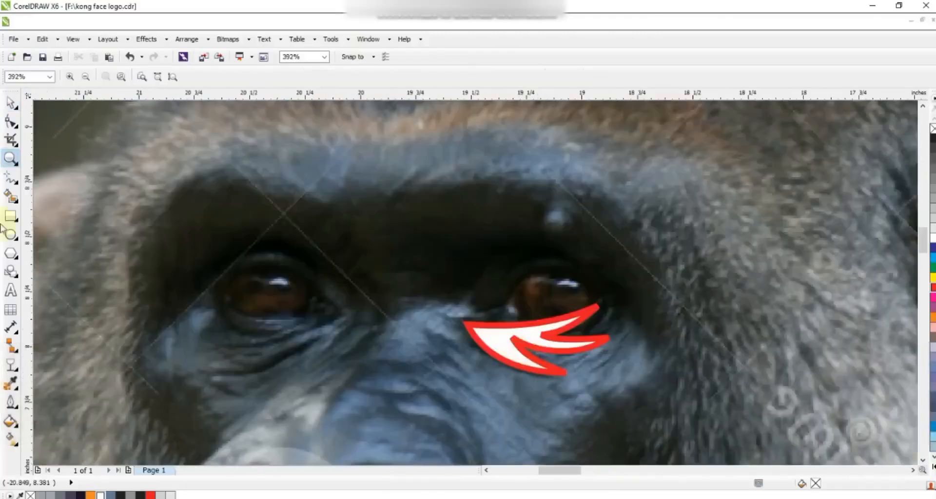
{"action": "left_click", "coordinate": [10, 177]}
{"action": "left_click", "coordinate": [457, 303]}
{"action": "left_click", "coordinate": [403, 312]}
{"action": "left_click", "coordinate": [344, 347]}
{"action": "left_click", "coordinate": [484, 379]}
{"action": "double_click", "coordinate": [429, 333]}
{"action": "double_click", "coordinate": [468, 356]}
{"action": "double_click", "coordinate": [425, 319]}
{"action": "left_click", "coordinate": [457, 304]}
{"action": "right_click", "coordinate": [934, 238]}
Step: Convert the nose-bridge outline's segments to curves and bend its upper, side and lower edges
{"action": "double_click", "coordinate": [10, 121]}
{"action": "left_click", "coordinate": [166, 76]}
{"action": "left_click_drag", "start_coordinate": [414, 308], "coordinate": [415, 302]}
{"action": "left_click_drag", "start_coordinate": [441, 332], "coordinate": [446, 326]}
{"action": "left_click_drag", "start_coordinate": [442, 341], "coordinate": [445, 336]}
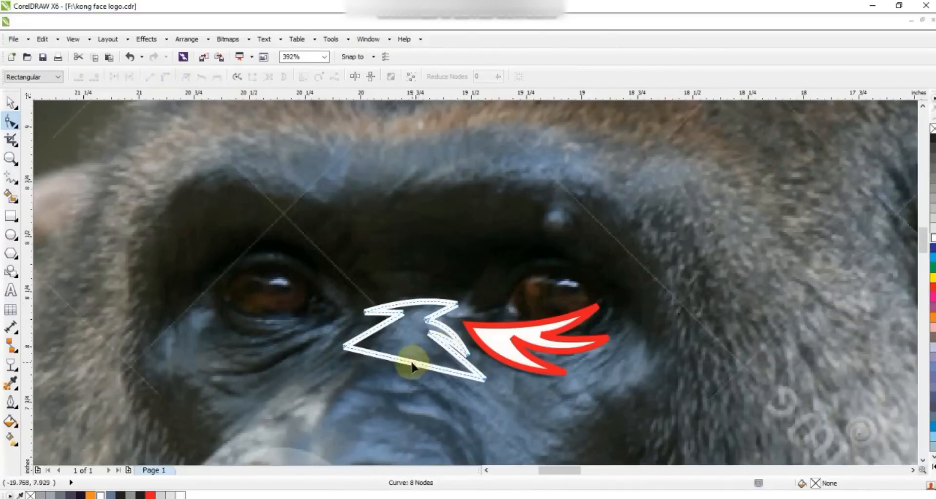
Step: Fill the nose-bridge shape with white and remove the outlines from it and the under-eye shape
{"action": "left_click", "coordinate": [10, 102]}
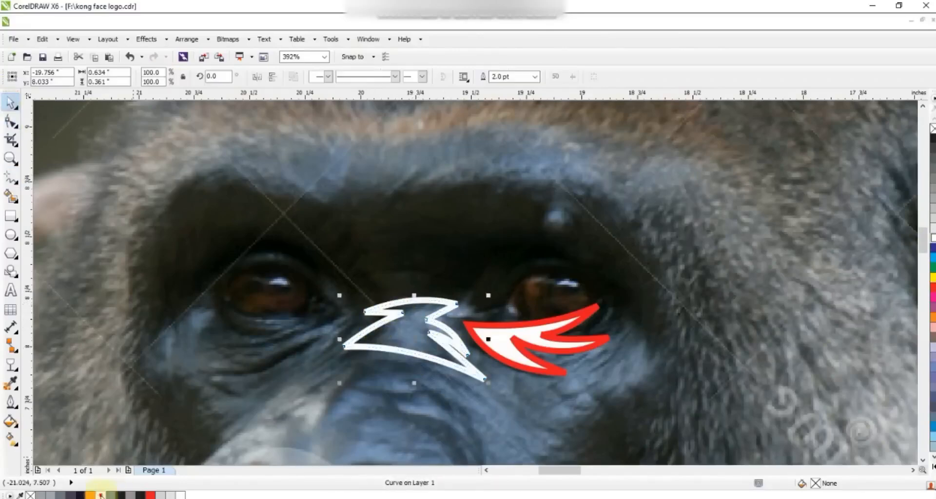
{"action": "left_click", "coordinate": [100, 494]}
{"action": "right_click", "coordinate": [933, 129]}
{"action": "left_click", "coordinate": [488, 357]}
{"action": "right_click", "coordinate": [932, 129]}
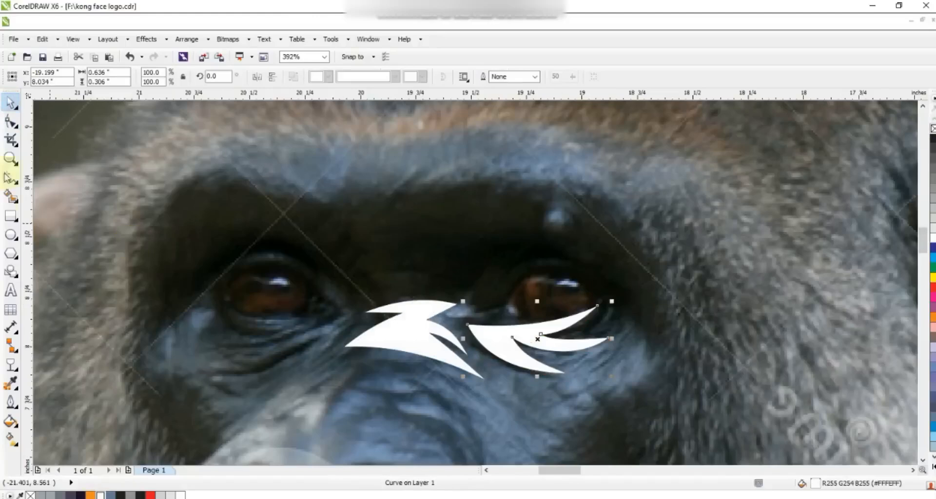
Step: Draw a closed straight-segment outline with two jagged tips beneath the gorilla's left-hand eye in the photo
{"action": "left_click", "coordinate": [334, 317]}
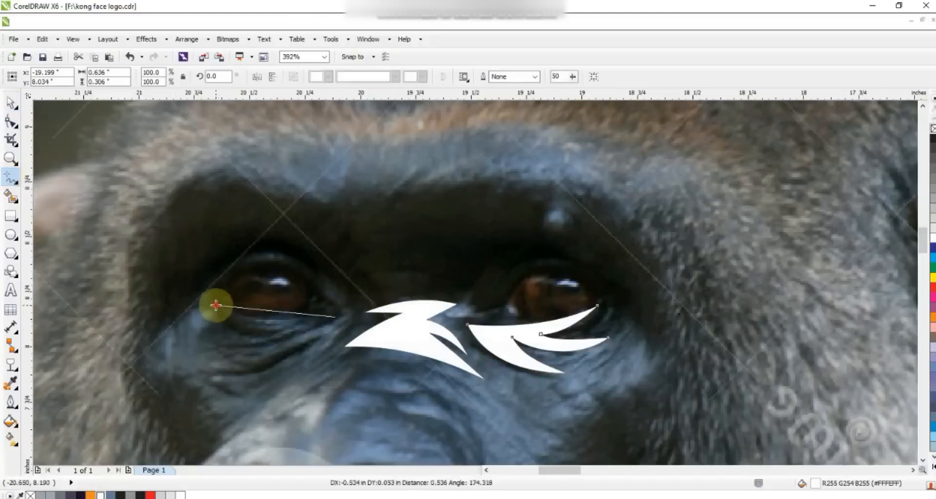
{"action": "double_click", "coordinate": [216, 305]}
{"action": "double_click", "coordinate": [288, 325]}
{"action": "double_click", "coordinate": [223, 348]}
{"action": "double_click", "coordinate": [289, 341]}
{"action": "double_click", "coordinate": [219, 380]}
{"action": "left_click", "coordinate": [334, 317]}
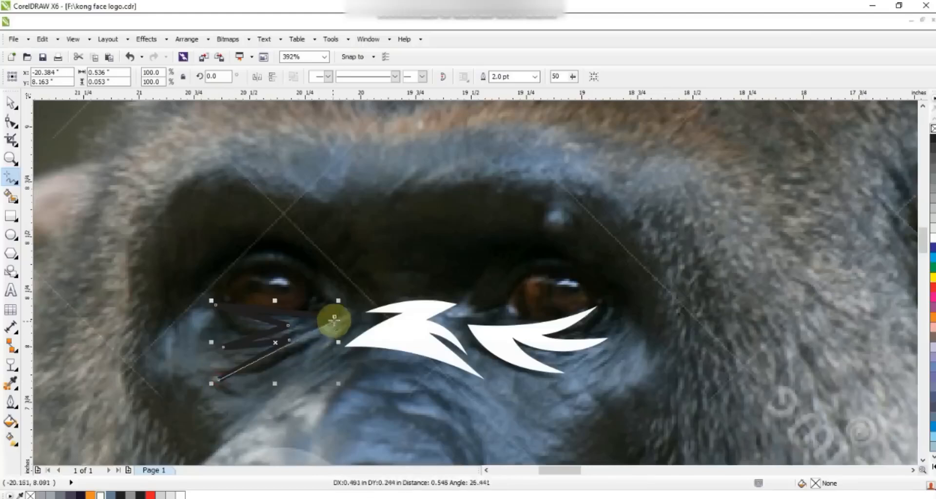
Step: Bend the under-eye outline's segments into curves and join its end nodes at the inner corner
{"action": "left_click", "coordinate": [11, 121]}
{"action": "left_click_drag", "start_coordinate": [296, 342], "coordinate": [299, 360]}
{"action": "left_click_drag", "start_coordinate": [275, 349], "coordinate": [266, 315]}
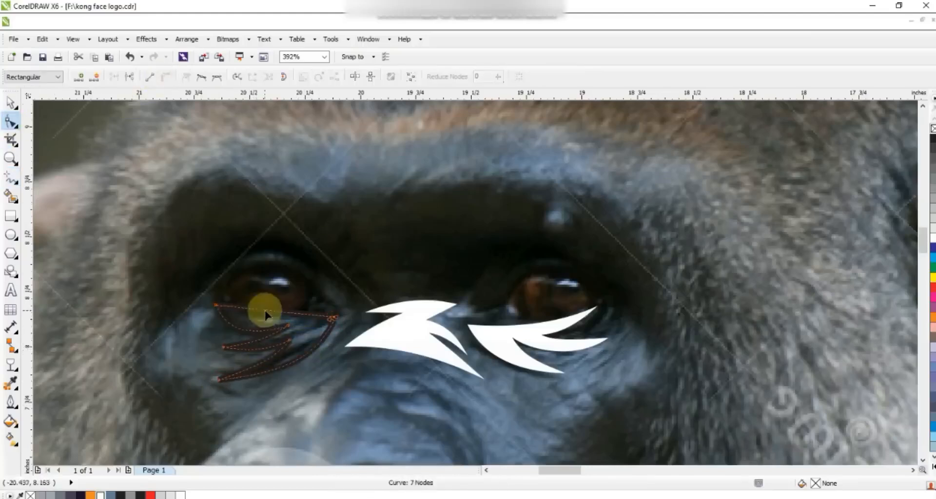
{"action": "key", "text": "space"}
{"action": "left_click", "coordinate": [11, 122]}
{"action": "left_click_drag", "start_coordinate": [341, 308], "coordinate": [319, 328]}
{"action": "left_click", "coordinate": [117, 77]}
{"action": "left_click", "coordinate": [10, 102]}
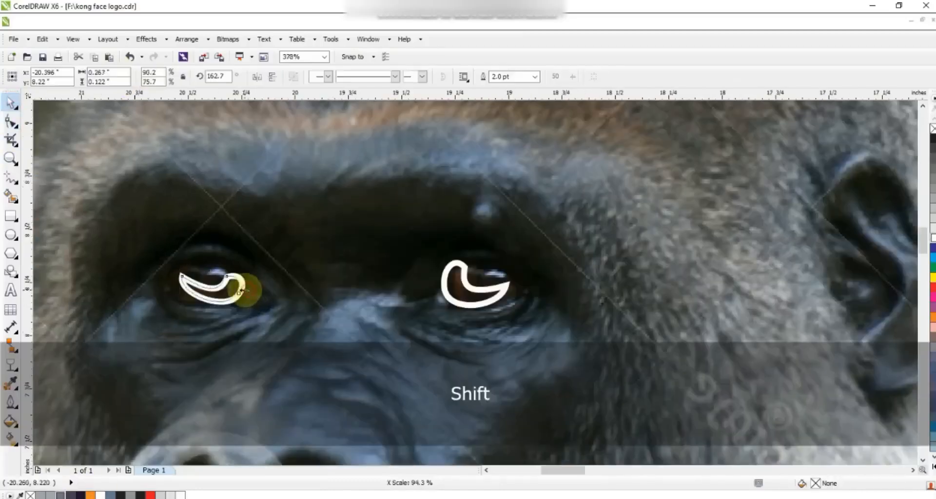
Step: Move the two orange eye shapes together from the photo horizontally onto the gorilla face in the shield
{"action": "left_click", "coordinate": [451, 292], "text": "shift"}
{"action": "key", "text": "F3"}
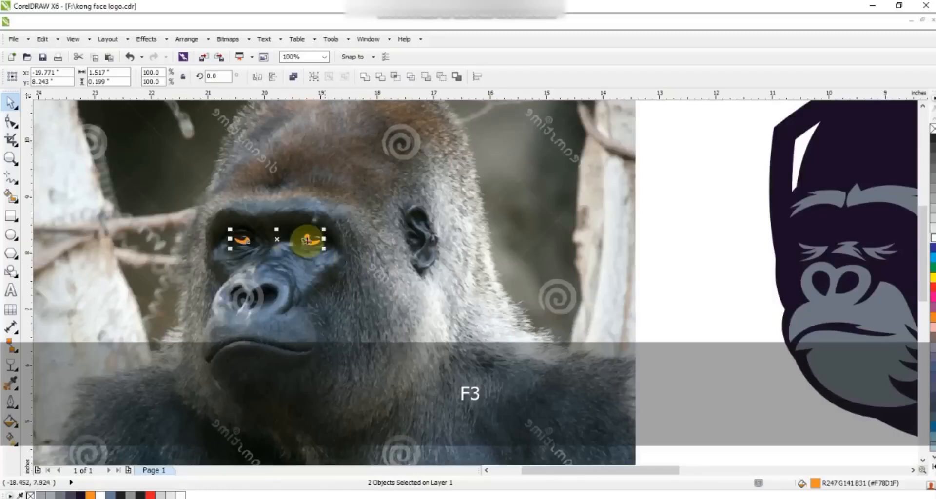
{"action": "scroll", "coordinate": [566, 256], "scroll_direction": "down", "scroll_amount": 1}
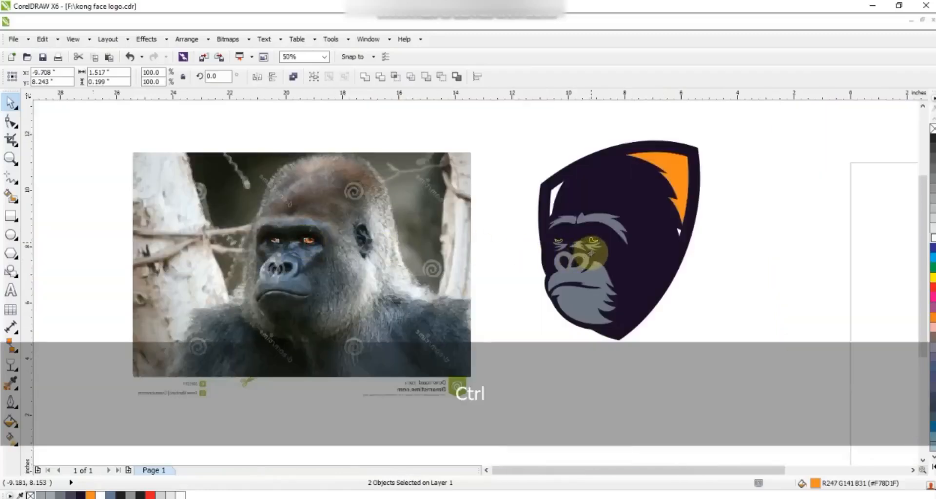
{"action": "left_click_drag", "start_coordinate": [591, 253], "coordinate": [591, 253]}
{"action": "left_click", "coordinate": [491, 236]}
{"action": "left_click_drag", "start_coordinate": [498, 187], "coordinate": [608, 255]}
{"action": "left_click", "coordinate": [476, 247]}
{"action": "left_click_drag", "start_coordinate": [489, 188], "coordinate": [597, 315]}
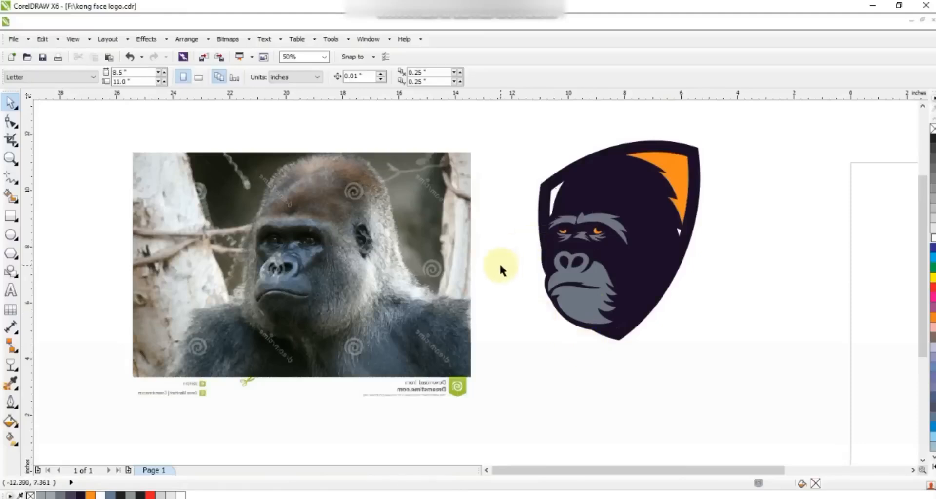
{"action": "left_click_drag", "start_coordinate": [508, 198], "coordinate": [636, 251]}
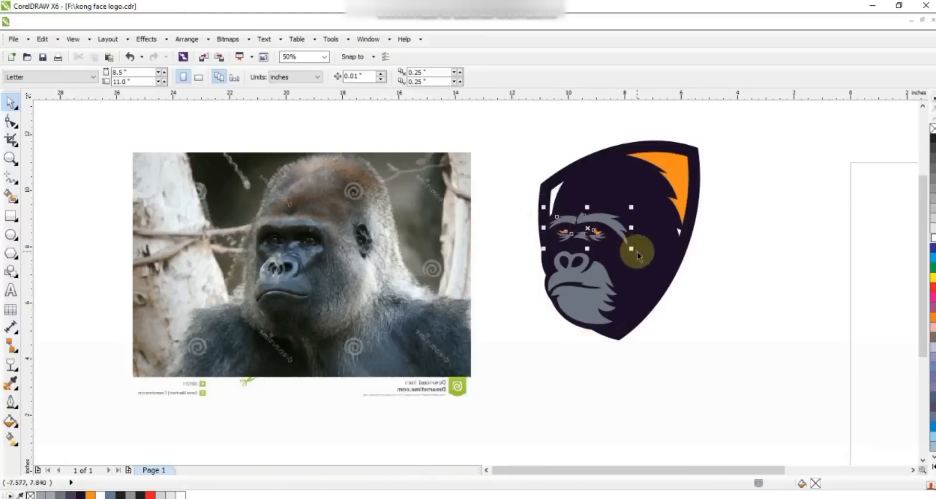
{"action": "left_click", "coordinate": [598, 279]}
{"action": "left_click", "coordinate": [583, 358]}
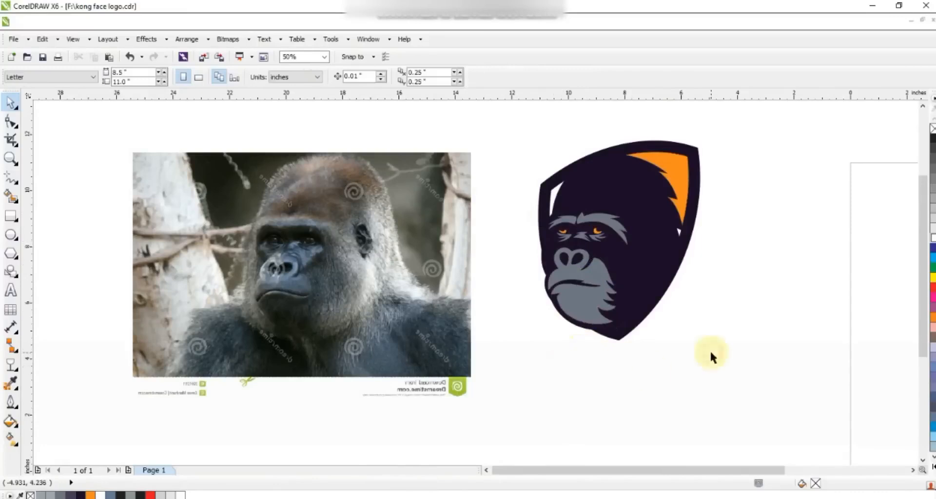
Step: Fill the white gap between the shield's left border and the gorilla's forehead with orange
{"action": "left_click_drag", "start_coordinate": [771, 352], "coordinate": [488, 105]}
{"action": "key", "text": "shift+F2"}
{"action": "key", "text": "Escape"}
{"action": "left_click", "coordinate": [10, 197]}
{"action": "left_click", "coordinate": [366, 214]}
{"action": "left_click", "coordinate": [8, 104]}
{"action": "left_click", "coordinate": [431, 345]}
{"action": "left_click", "coordinate": [433, 262], "text": "shift"}
{"action": "key", "text": "Escape"}
Step: Draw a thin curved sliver along the top of the forehead down to the left eyebrow and fill it with orange
{"action": "key", "text": "F5"}
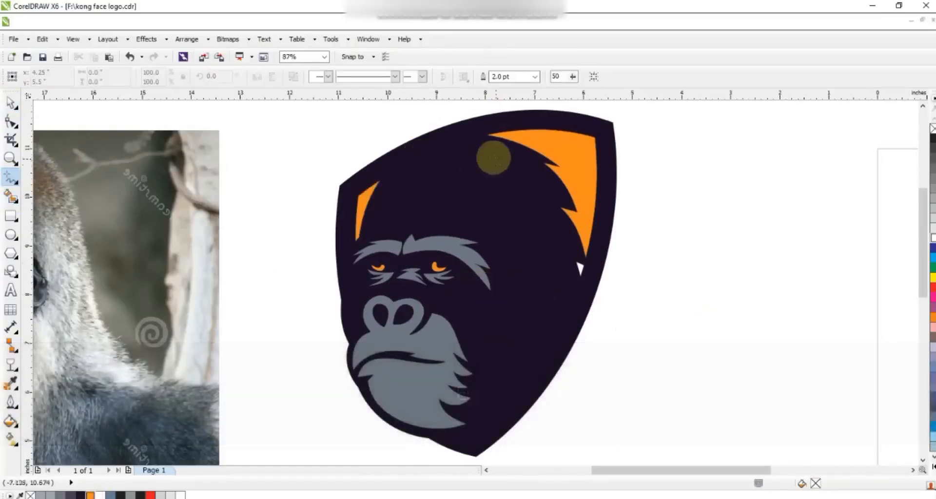
{"action": "left_click", "coordinate": [501, 141]}
{"action": "left_click", "coordinate": [361, 247]}
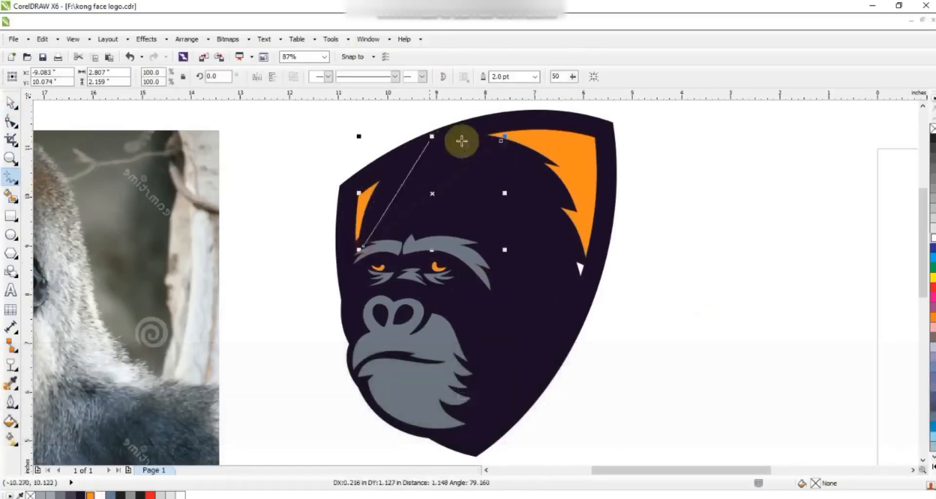
{"action": "left_click", "coordinate": [10, 121]}
{"action": "left_click_drag", "start_coordinate": [447, 192], "coordinate": [414, 167]}
{"action": "left_click_drag", "start_coordinate": [364, 246], "coordinate": [362, 243]}
{"action": "left_click", "coordinate": [90, 495]}
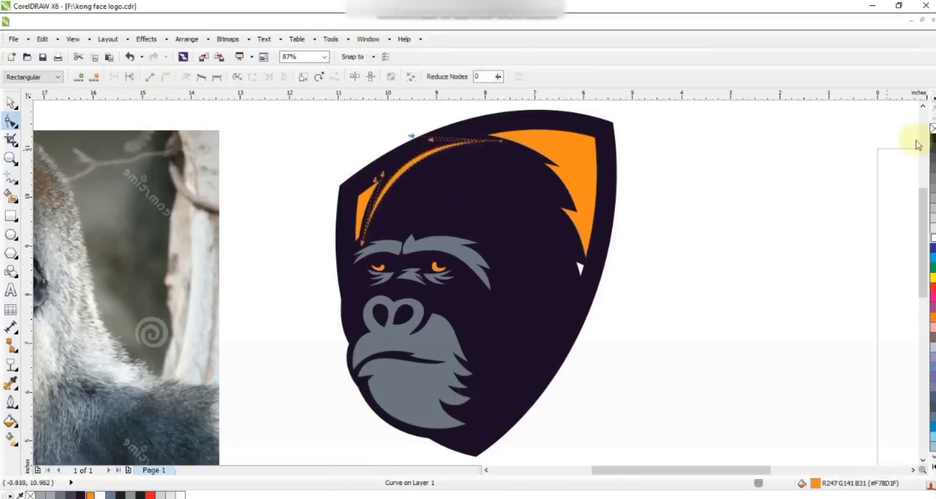
Step: Draw a narrow three-point strand reaching right from the orange forehead arc
{"action": "left_click", "coordinate": [10, 158]}
{"action": "left_click_drag", "start_coordinate": [288, 121], "coordinate": [660, 272]}
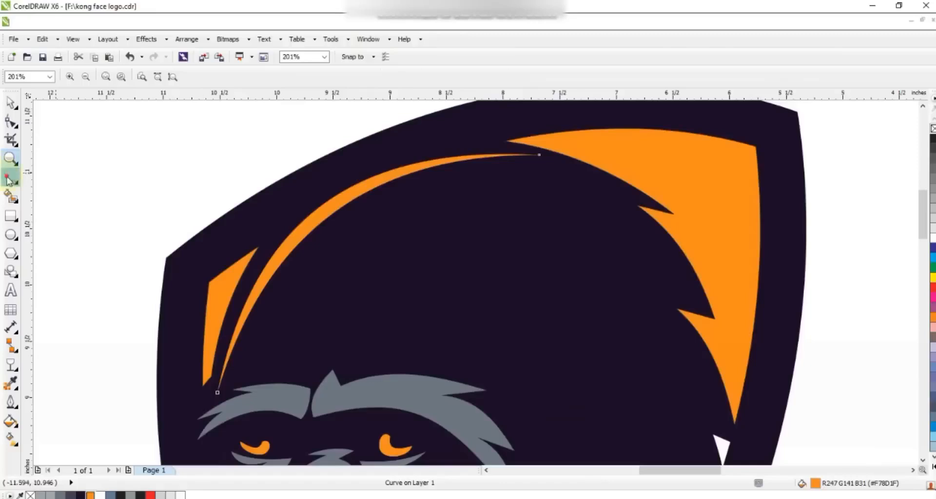
{"action": "left_click", "coordinate": [10, 178]}
{"action": "left_click", "coordinate": [266, 276]}
{"action": "double_click", "coordinate": [433, 228]}
{"action": "double_click", "coordinate": [282, 256]}
{"action": "left_click", "coordinate": [266, 276]}
Step: Convert the strand's segments to curves, bend its edges upward and fill it with orange
{"action": "left_click", "coordinate": [10, 121]}
{"action": "left_click", "coordinate": [165, 77]}
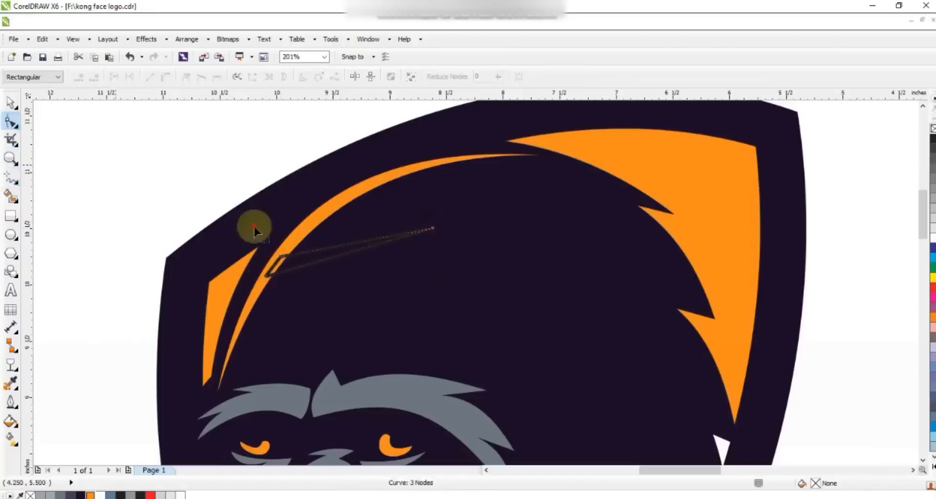
{"action": "left_click_drag", "start_coordinate": [358, 241], "coordinate": [357, 228]}
{"action": "left_click_drag", "start_coordinate": [346, 253], "coordinate": [339, 221]}
{"action": "left_click", "coordinate": [10, 102]}
{"action": "left_click", "coordinate": [90, 495]}
Step: Place two duplicates of the orange strand higher along the forehead arc and rotate each slightly
{"action": "right_click", "coordinate": [340, 221]}
{"action": "left_click", "coordinate": [340, 221]}
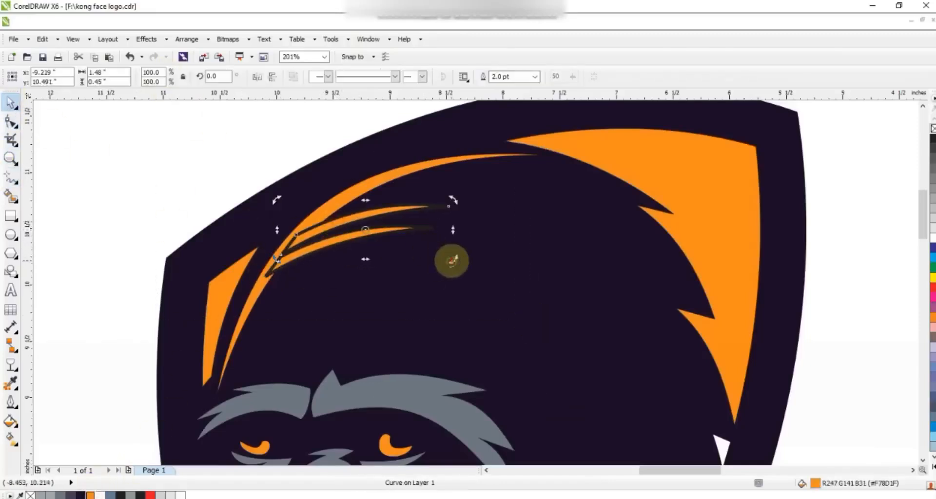
{"action": "left_click_drag", "start_coordinate": [445, 264], "coordinate": [445, 265]}
{"action": "left_click_drag", "start_coordinate": [399, 211], "coordinate": [438, 183]}
{"action": "right_click", "coordinate": [438, 183]}
{"action": "left_click", "coordinate": [439, 183]}
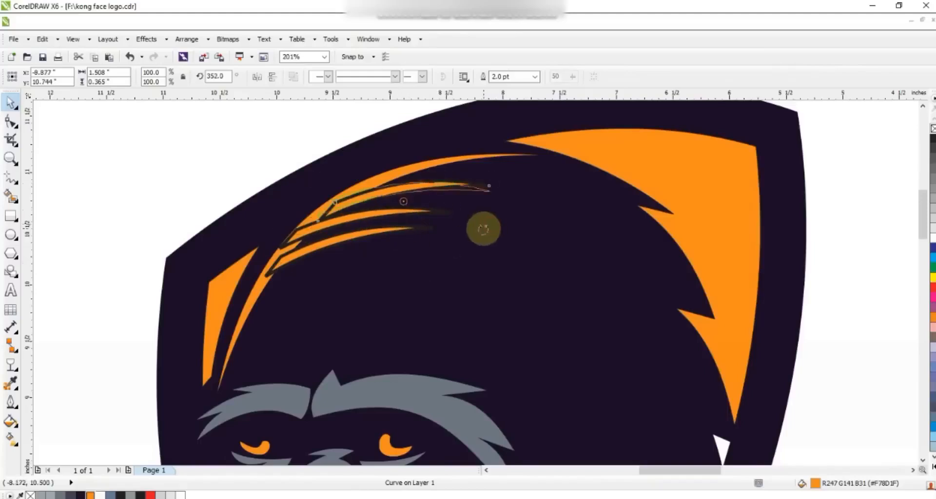
{"action": "left_click_drag", "start_coordinate": [484, 230], "coordinate": [483, 229]}
Step: Weld the orange strands and the forehead arc into a single shape
{"action": "left_click", "coordinate": [360, 236], "text": "shift"}
{"action": "left_click", "coordinate": [245, 314], "text": "shift"}
{"action": "left_click", "coordinate": [363, 77]}
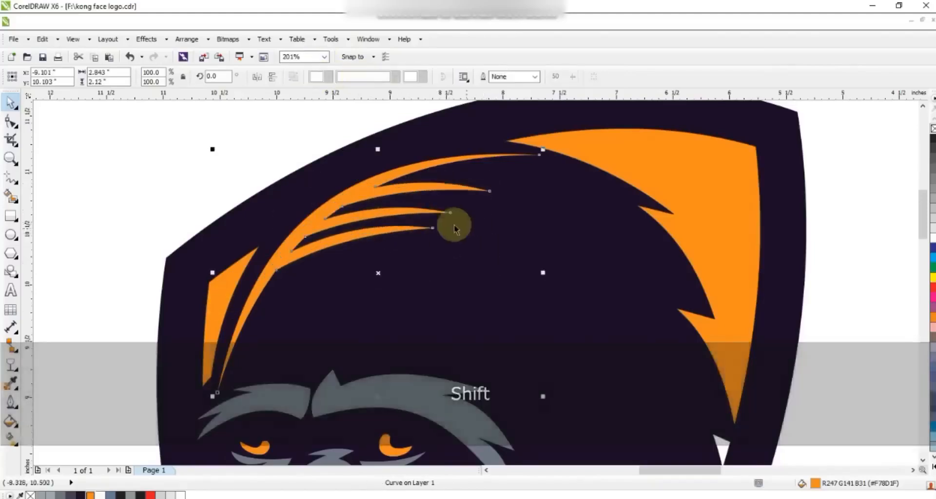
{"action": "scroll", "coordinate": [415, 213], "scroll_direction": "down", "scroll_amount": 2}
{"action": "key", "text": "Escape"}
Step: Set the outline width for new freehand lines to 0.5 pt
{"action": "left_click", "coordinate": [10, 157]}
{"action": "mouse_move", "coordinate": [276, 154]}
{"action": "left_mouse_down"}
{"action": "mouse_move", "coordinate": [518, 350]}
{"action": "mouse_move", "coordinate": [613, 404]}
{"action": "left_mouse_up"}
{"action": "left_click_drag", "start_coordinate": [292, 183], "coordinate": [599, 433]}
{"action": "left_click_drag", "start_coordinate": [259, 142], "coordinate": [702, 330]}
{"action": "key", "text": "F5"}
{"action": "left_click", "coordinate": [535, 77]}
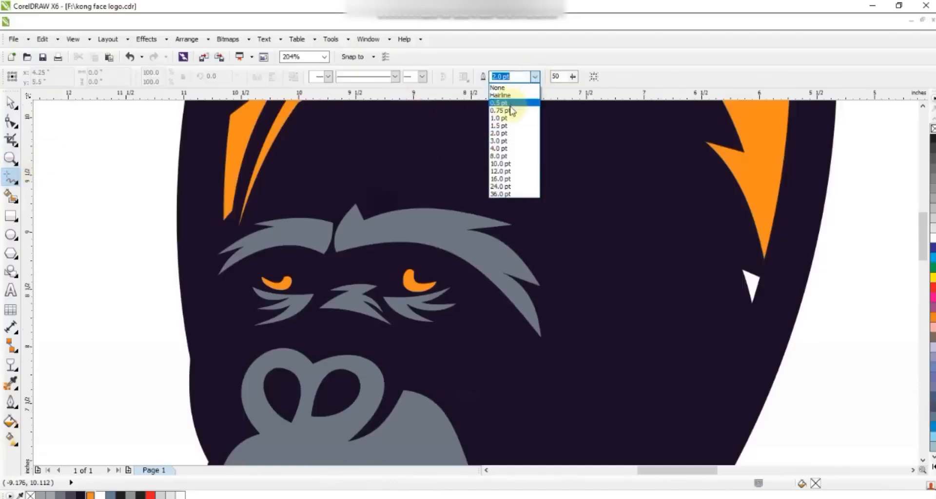
{"action": "left_click", "coordinate": [509, 104]}
{"action": "left_click", "coordinate": [485, 334]}
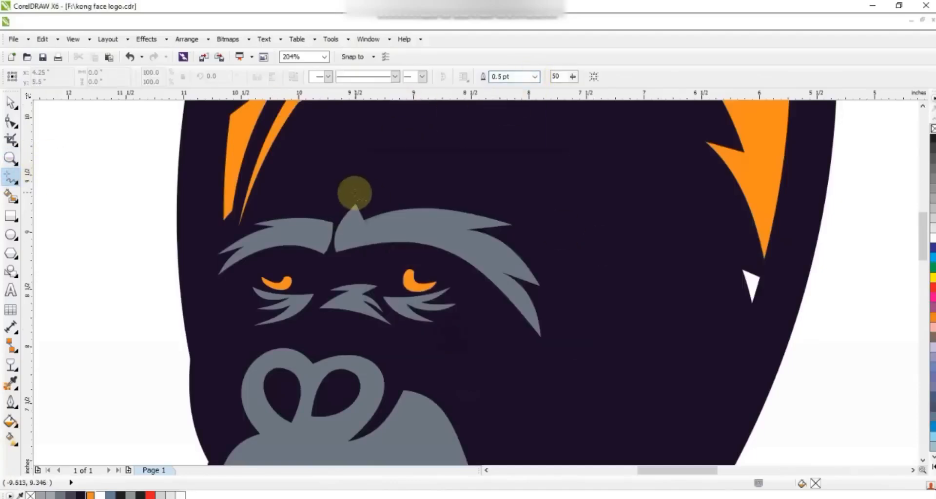
Step: Draw a notched line lengthwise through the right-hand eyebrow and bend it to follow the brow's curve
{"action": "left_click", "coordinate": [331, 253]}
{"action": "left_click", "coordinate": [355, 230]}
{"action": "left_click", "coordinate": [539, 284]}
{"action": "key", "text": "F10"}
{"action": "left_click_drag", "start_coordinate": [436, 259], "coordinate": [445, 226]}
{"action": "left_click_drag", "start_coordinate": [335, 249], "coordinate": [347, 231]}
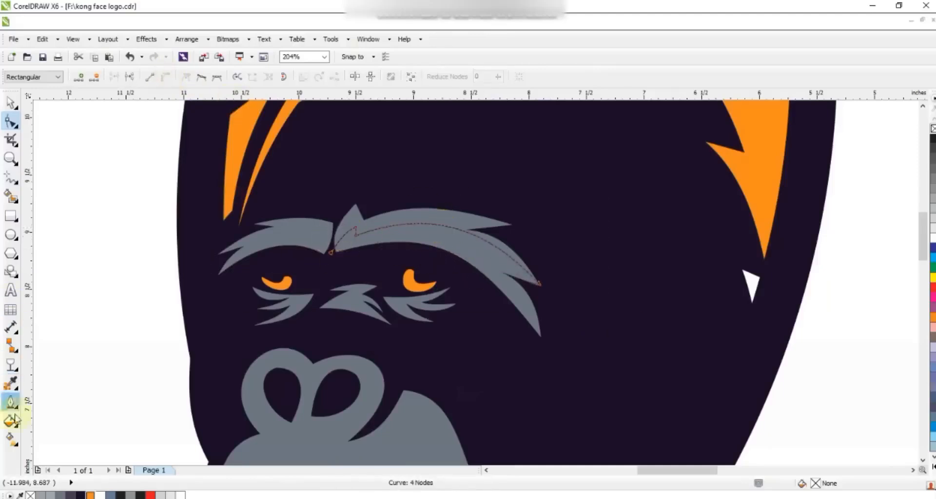
Step: Create a fill shape from the right-hand eyebrow's upper part and color it light gray
{"action": "left_click", "coordinate": [11, 197]}
{"action": "left_click", "coordinate": [476, 222]}
{"action": "left_click", "coordinate": [53, 495]}
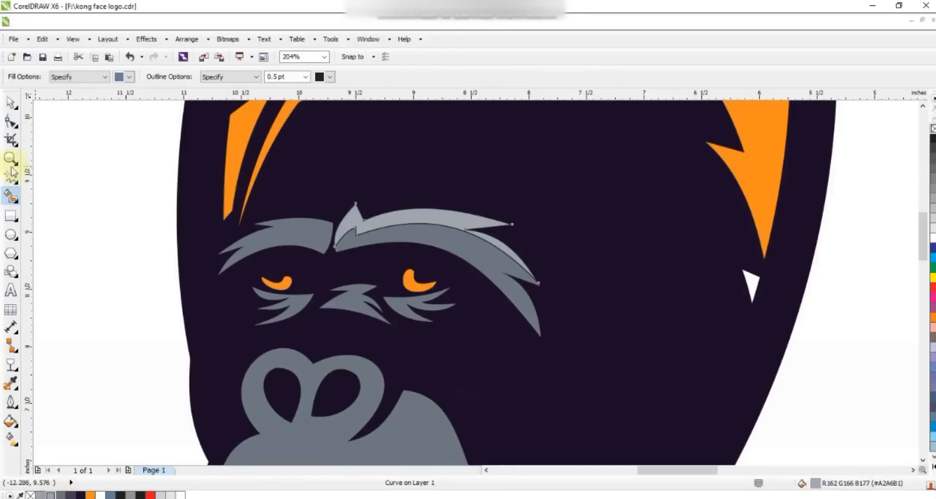
Step: Draw a line lengthwise through the left-hand eyebrow and bend it into an upward arc
{"action": "left_click", "coordinate": [10, 178]}
{"action": "left_click", "coordinate": [335, 233]}
{"action": "left_click", "coordinate": [212, 258]}
{"action": "key", "text": "F10"}
{"action": "left_click_drag", "start_coordinate": [71, 143], "coordinate": [408, 301]}
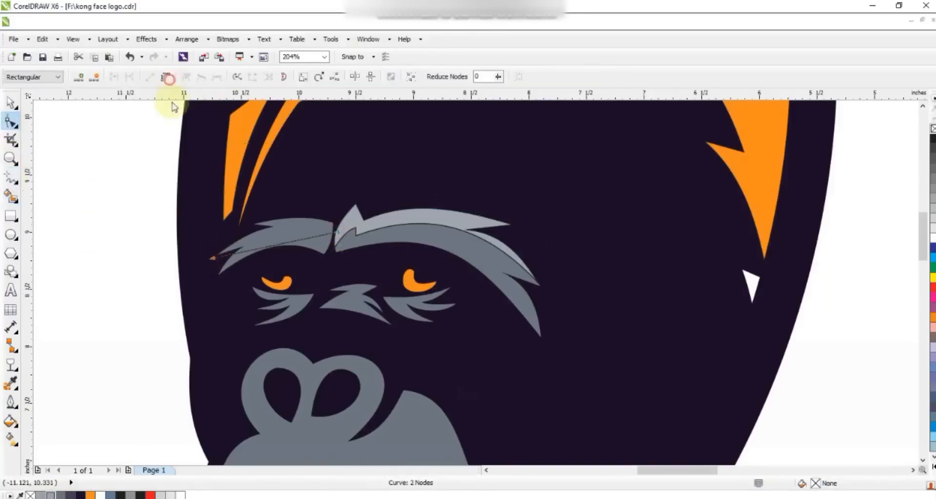
{"action": "left_click_drag", "start_coordinate": [284, 235], "coordinate": [290, 235]}
Step: Fill the left-hand eyebrow's upper part with light gray and remove the outlines from the eyebrow shapes
{"action": "left_click", "coordinate": [11, 197]}
{"action": "left_click", "coordinate": [295, 235]}
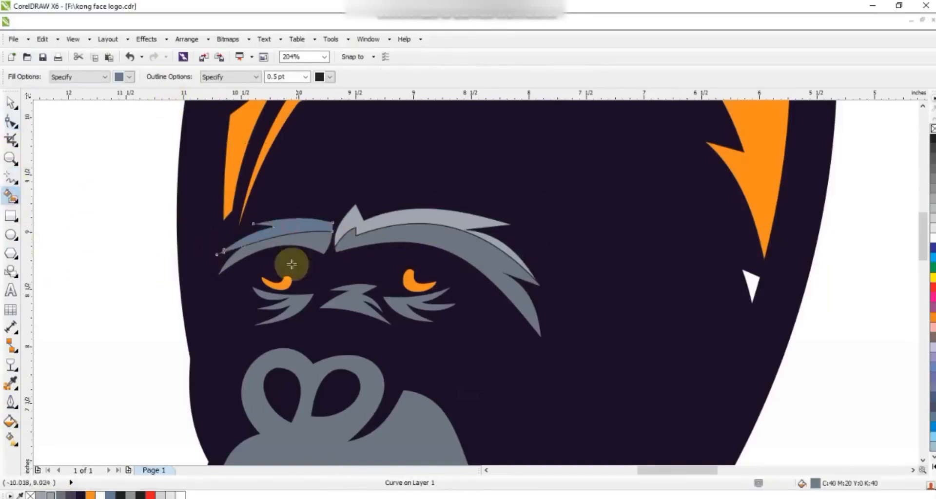
{"action": "left_click", "coordinate": [51, 495]}
{"action": "left_click", "coordinate": [11, 102]}
{"action": "left_click_drag", "start_coordinate": [79, 158], "coordinate": [570, 350]}
{"action": "right_click", "coordinate": [932, 128]}
{"action": "left_click", "coordinate": [854, 189]}
{"action": "key", "text": "Escape"}
Step: Draw a three-point line from the nose's lower left edge over the nostrils to its lower right edge
{"action": "scroll", "coordinate": [643, 213], "scroll_direction": "down", "scroll_amount": 5}
{"action": "scroll", "coordinate": [488, 253], "scroll_direction": "down", "scroll_amount": 1}
{"action": "left_click", "coordinate": [11, 159]}
{"action": "left_click_drag", "start_coordinate": [356, 156], "coordinate": [596, 308]}
{"action": "scroll", "coordinate": [447, 283], "scroll_direction": "up", "scroll_amount": 3}
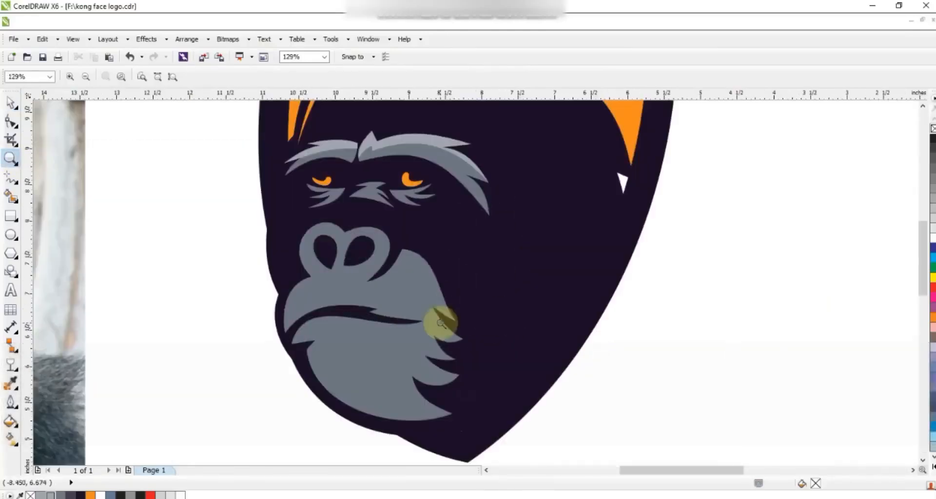
{"action": "left_click", "coordinate": [9, 179]}
{"action": "scroll", "coordinate": [338, 346], "scroll_direction": "up", "scroll_amount": 1}
{"action": "left_click", "coordinate": [327, 246]}
{"action": "double_click", "coordinate": [360, 204]}
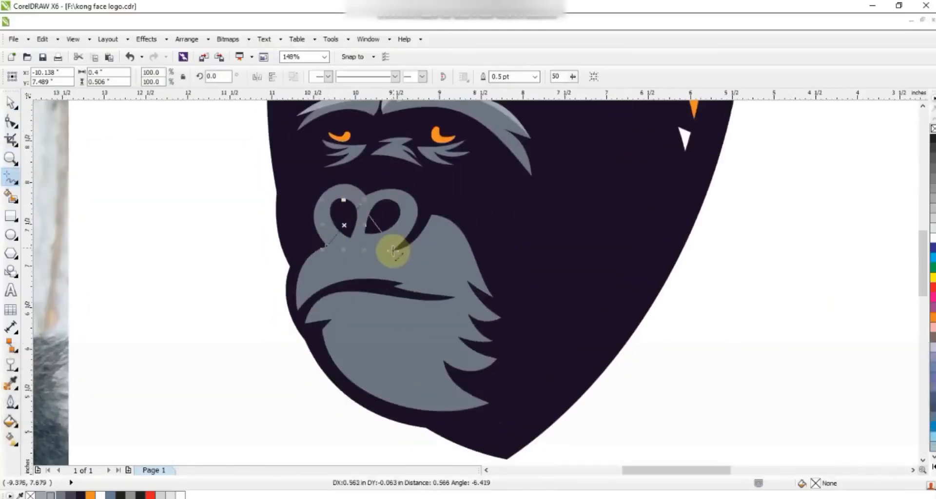
{"action": "left_click", "coordinate": [393, 252]}
Step: Convert the nose line's segments to curves and bend them around both nostrils
{"action": "left_click", "coordinate": [10, 122]}
{"action": "left_click", "coordinate": [166, 78]}
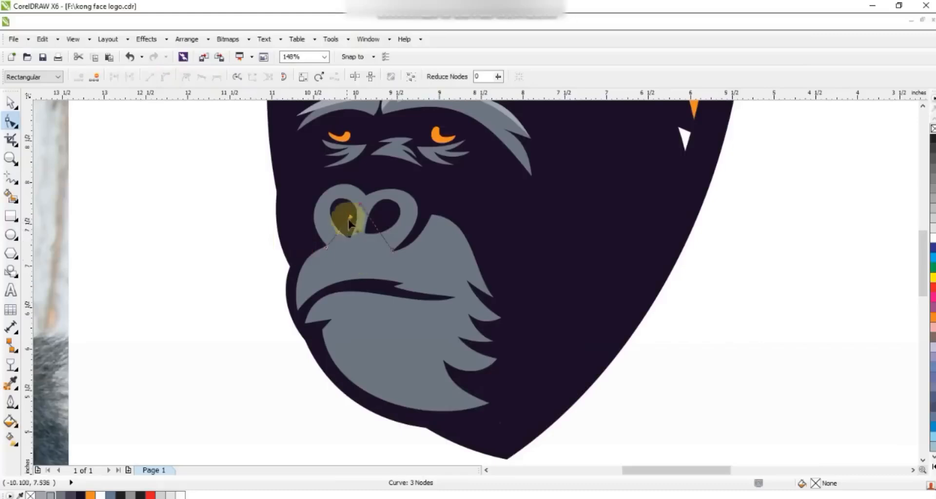
{"action": "left_click_drag", "start_coordinate": [337, 239], "coordinate": [318, 217]}
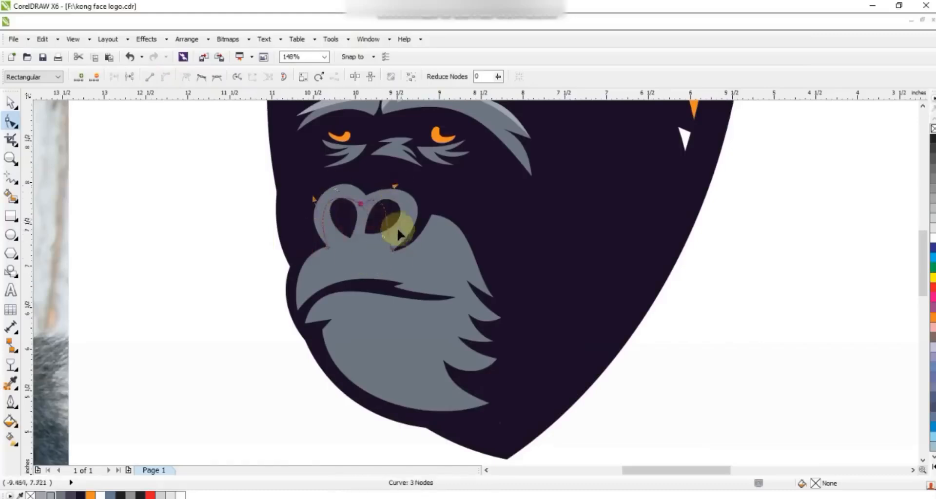
{"action": "left_click_drag", "start_coordinate": [429, 209], "coordinate": [427, 207]}
Step: Fill the nose's outer rim with light gray and remove the outlines from the nose shapes
{"action": "left_click", "coordinate": [11, 197]}
{"action": "left_click", "coordinate": [352, 194]}
{"action": "key", "text": "space"}
{"action": "left_click", "coordinate": [50, 495]}
{"action": "left_click_drag", "start_coordinate": [209, 183], "coordinate": [449, 391]}
{"action": "left_click", "coordinate": [224, 361]}
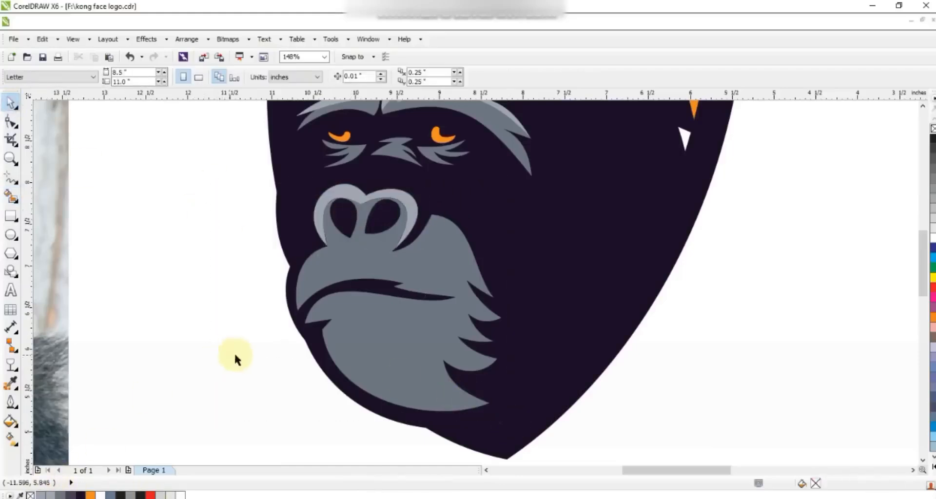
{"action": "key", "text": "F4"}
{"action": "key", "text": "Escape"}
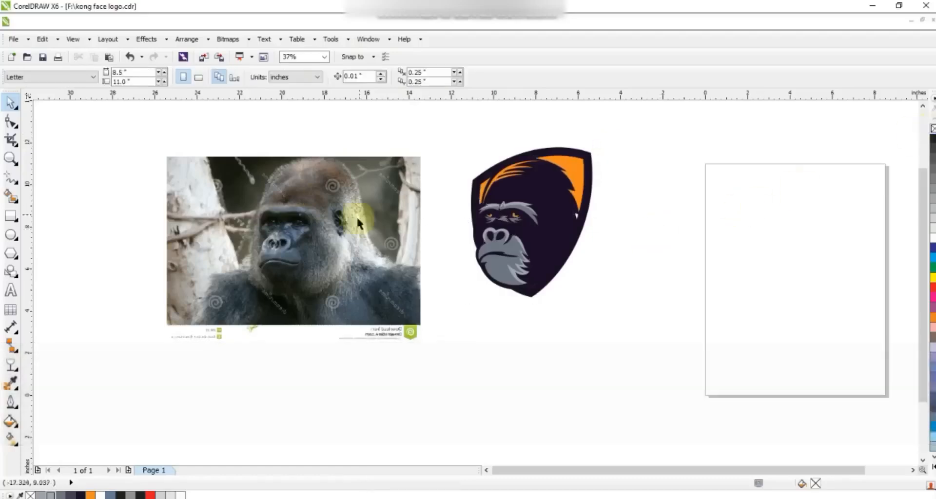
Step: Draw a slanted line about 0.9 inch tall on the cheek beside the muzzle and bend it outward into an arc
{"action": "key", "text": "z"}
{"action": "left_click_drag", "start_coordinate": [449, 141], "coordinate": [639, 341]}
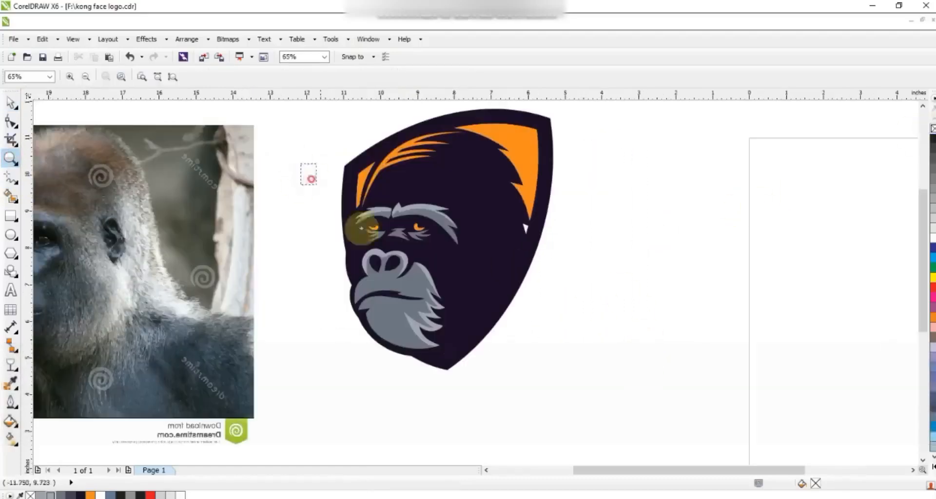
{"action": "left_click_drag", "start_coordinate": [361, 229], "coordinate": [593, 382]}
{"action": "key", "text": "F5"}
{"action": "left_click", "coordinate": [469, 275]}
{"action": "double_click", "coordinate": [495, 330]}
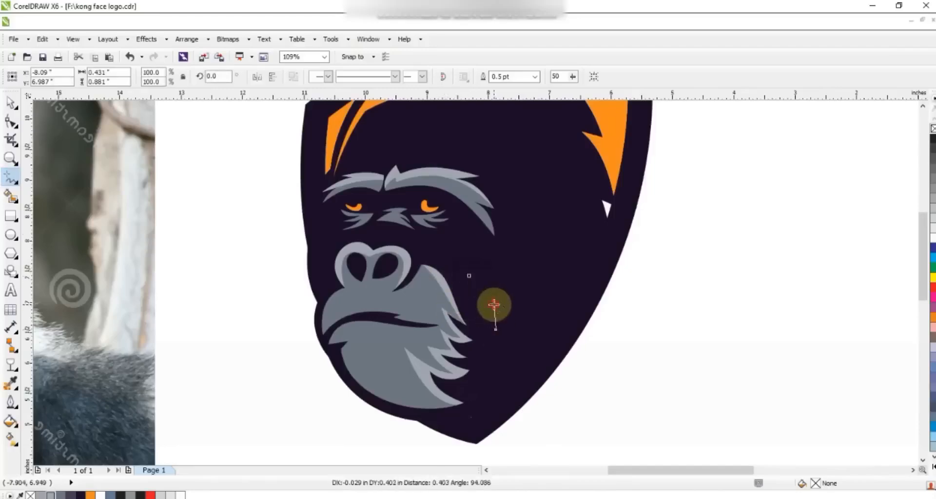
{"action": "left_click", "coordinate": [503, 318]}
{"action": "key", "text": "ctrl+z"}
{"action": "left_click", "coordinate": [10, 121]}
{"action": "key", "text": "shift+F2"}
{"action": "key", "text": "F3"}
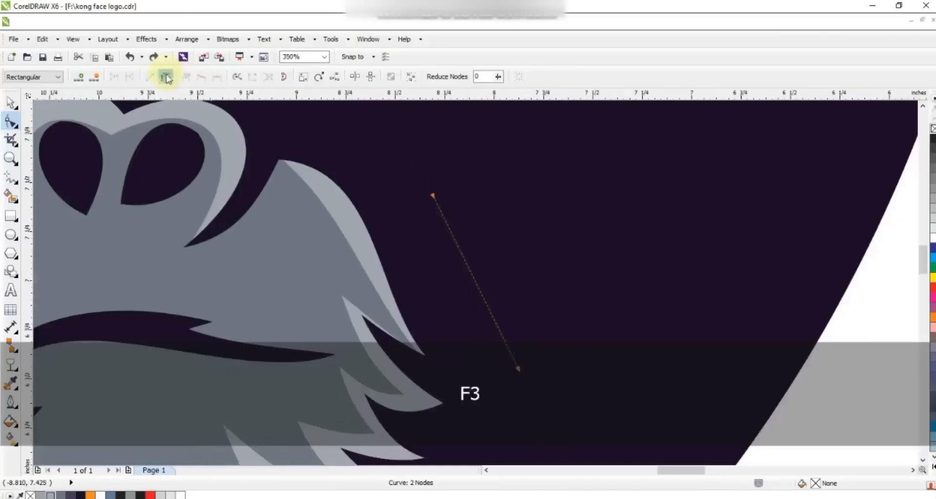
{"action": "left_click_drag", "start_coordinate": [460, 255], "coordinate": [488, 217]}
Step: Duplicate the cheek arc, combine both arcs and join their upper end nodes to form a thin gray strand
{"action": "key", "text": "space"}
{"action": "right_click", "coordinate": [489, 216]}
{"action": "left_click", "coordinate": [463, 218], "text": "shift"}
{"action": "key", "text": "ctrl+l"}
{"action": "left_click", "coordinate": [11, 122]}
{"action": "left_click_drag", "start_coordinate": [376, 148], "coordinate": [447, 213]}
{"action": "left_click", "coordinate": [112, 79]}
{"action": "key", "text": "space"}
{"action": "key", "text": "F3"}
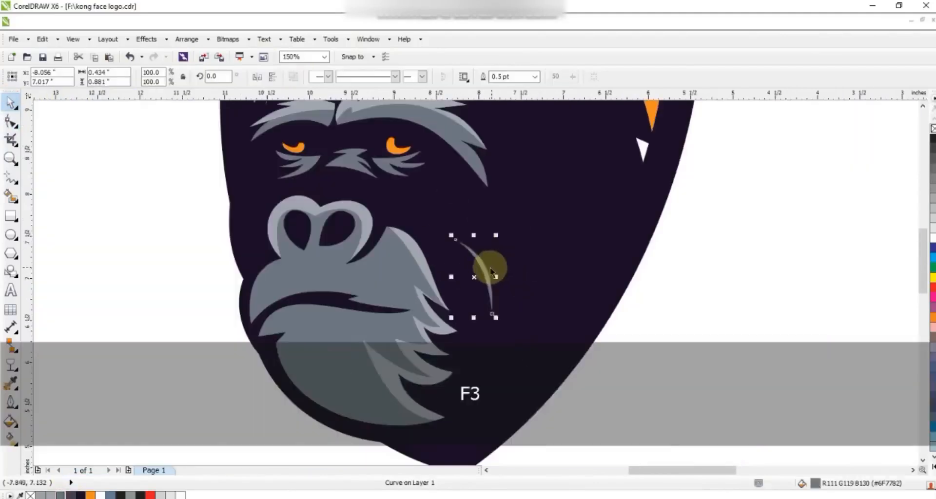
Step: Repeat the duplication of the gray strand upward to build a hair tuft and group the strands
{"action": "key", "text": "ctrl+r"}
{"action": "key", "text": "ctrl+r"}
{"action": "key", "text": "ctrl+r"}
{"action": "key", "text": "ctrl+r"}
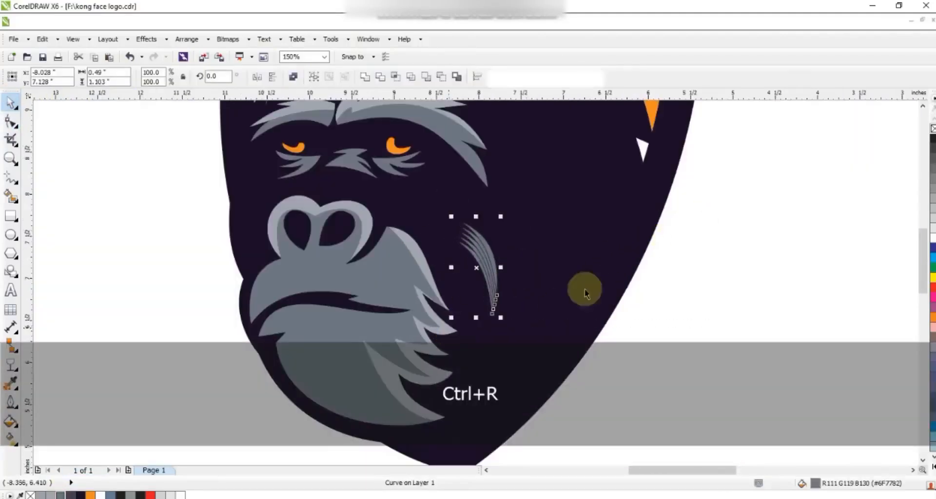
{"action": "key", "text": "ctrl+g"}
Step: Adjust the hair tuft's shape on the cheek and place a duplicate of it up toward the outer eyebrow
{"action": "left_click", "coordinate": [489, 272]}
{"action": "left_click_drag", "start_coordinate": [502, 318], "coordinate": [506, 316]}
{"action": "left_click_drag", "start_coordinate": [483, 268], "coordinate": [482, 276]}
{"action": "left_click_drag", "start_coordinate": [482, 276], "coordinate": [507, 248]}
{"action": "left_click", "coordinate": [525, 202]}
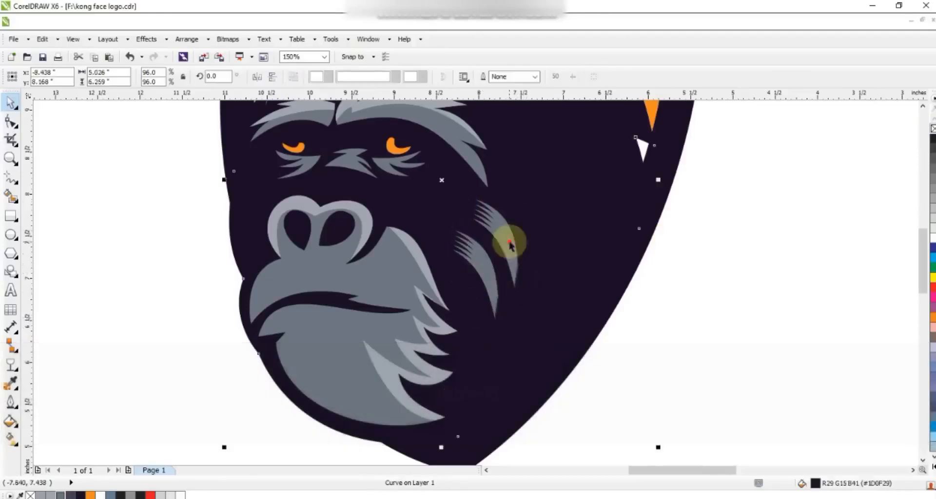
Step: Tilt the outer hair tuft on the cheek slightly to follow the curve of the face
{"action": "left_click", "coordinate": [510, 243]}
{"action": "left_click_drag", "start_coordinate": [523, 194], "coordinate": [517, 204]}
{"action": "left_click", "coordinate": [624, 296]}
{"action": "key", "text": "F3"}
{"action": "key", "text": "Escape"}
{"action": "left_click_drag", "start_coordinate": [634, 335], "coordinate": [571, 276]}
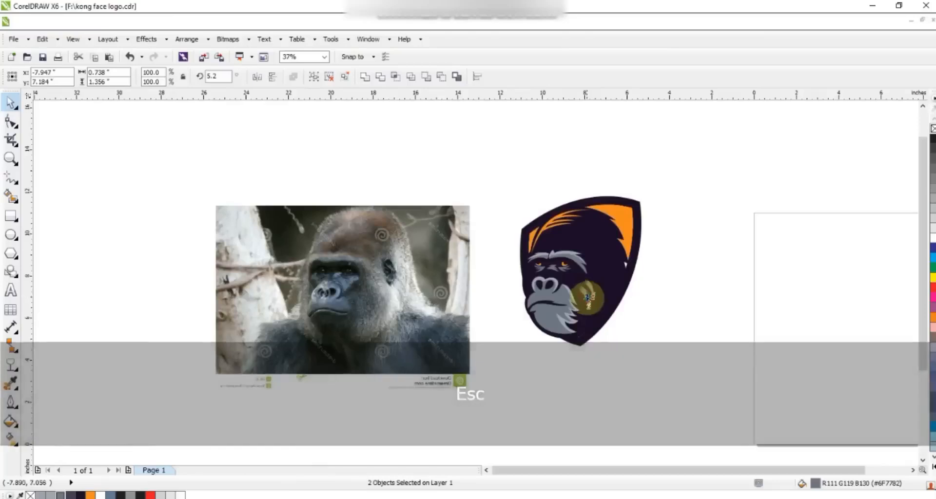
Step: Duplicate the large orange patch in the shield's upper corner, shifted about 0.07 inch toward the face
{"action": "left_click", "coordinate": [704, 283]}
{"action": "left_click", "coordinate": [675, 317]}
{"action": "left_click_drag", "start_coordinate": [657, 174], "coordinate": [502, 362]}
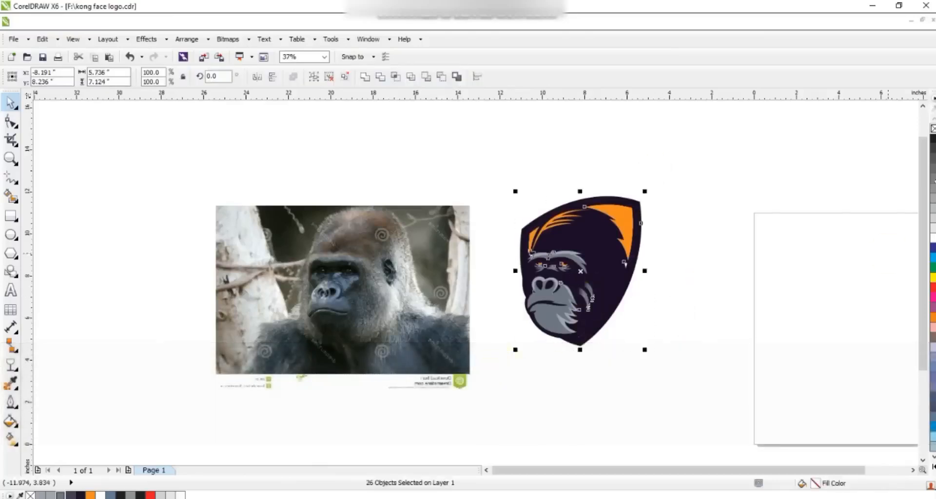
{"action": "left_click", "coordinate": [721, 257]}
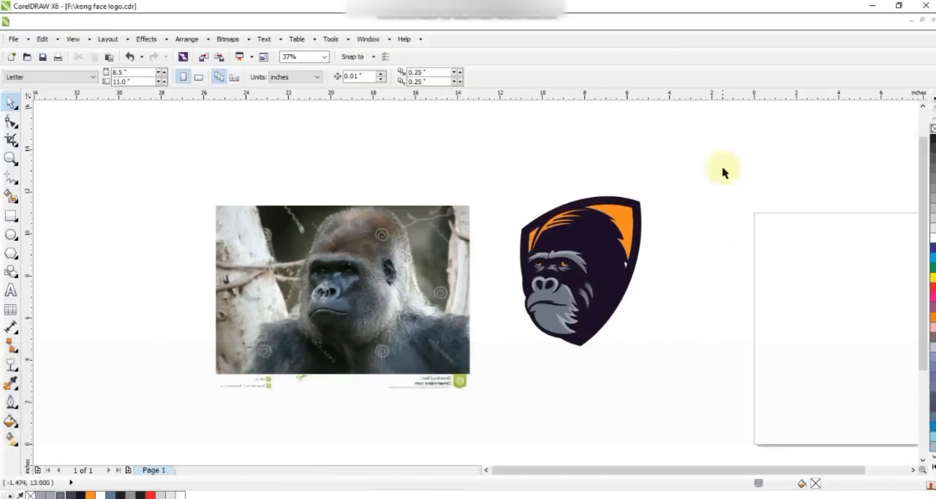
{"action": "left_click_drag", "start_coordinate": [722, 166], "coordinate": [457, 384]}
{"action": "key", "text": "shift+F2"}
{"action": "key", "text": "Escape"}
{"action": "left_click", "coordinate": [570, 161]}
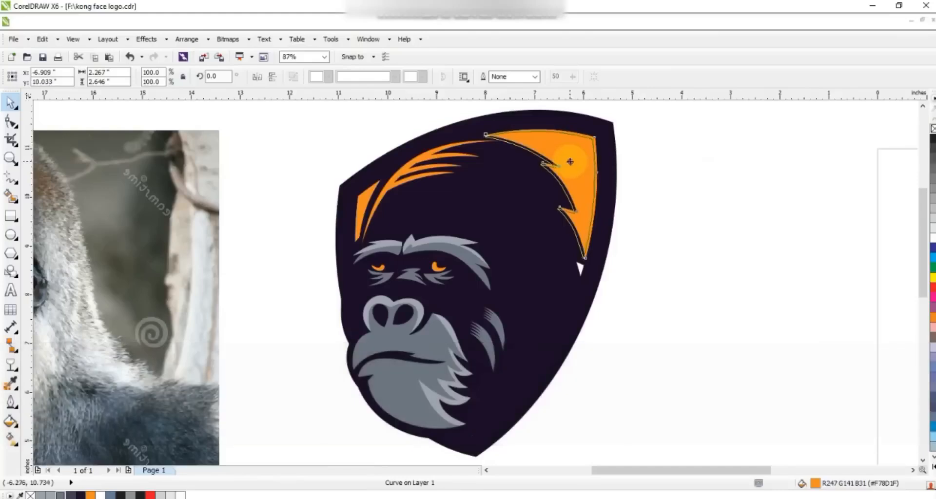
{"action": "left_click_drag", "start_coordinate": [566, 162], "coordinate": [566, 162]}
{"action": "right_click", "coordinate": [565, 163]}
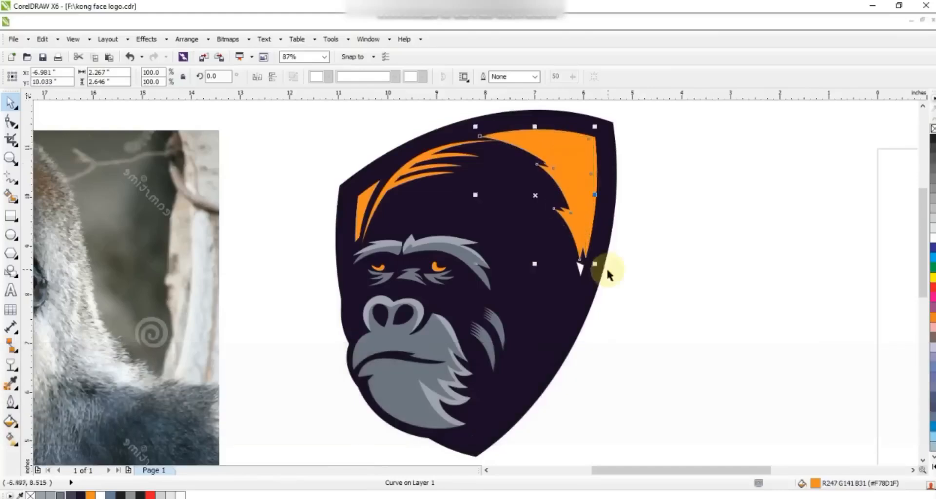
Step: Use Smart Fill on the sliver beside the shifted orange copy, color it white and delete the copy
{"action": "left_click", "coordinate": [11, 197]}
{"action": "left_click", "coordinate": [591, 138]}
{"action": "left_click", "coordinate": [11, 103]}
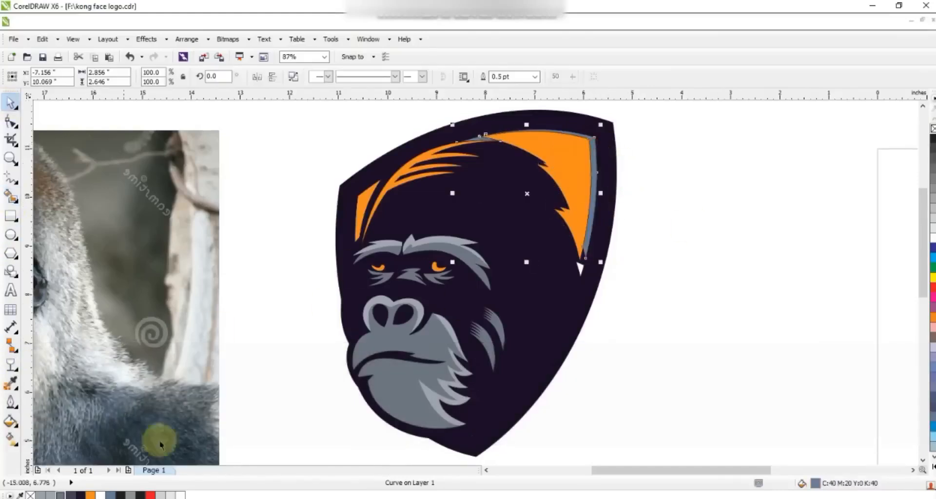
{"action": "left_click", "coordinate": [100, 496]}
{"action": "left_click", "coordinate": [576, 346]}
{"action": "left_click", "coordinate": [575, 233]}
{"action": "key", "text": "Delete"}
Step: Remove the outlines from the orange and white highlight shapes inside the shield
{"action": "left_click_drag", "start_coordinate": [644, 122], "coordinate": [426, 288]}
{"action": "right_click", "coordinate": [933, 128]}
{"action": "key", "text": "Escape"}
{"action": "scroll", "coordinate": [561, 205], "scroll_direction": "down", "scroll_amount": 3}
{"action": "left_click_drag", "start_coordinate": [616, 334], "coordinate": [458, 151]}
{"action": "right_click", "coordinate": [933, 128]}
{"action": "left_click", "coordinate": [742, 272]}
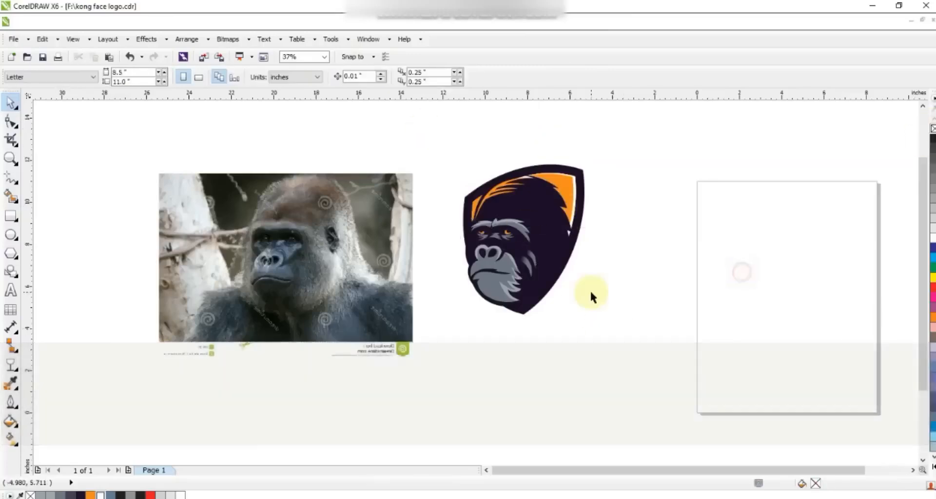
Step: Draw a line path about 2.3 inches wide across the mouth and bend it into curves around both lips
{"action": "left_click", "coordinate": [10, 157]}
{"action": "left_click_drag", "start_coordinate": [469, 193], "coordinate": [626, 391]}
{"action": "left_click", "coordinate": [11, 177]}
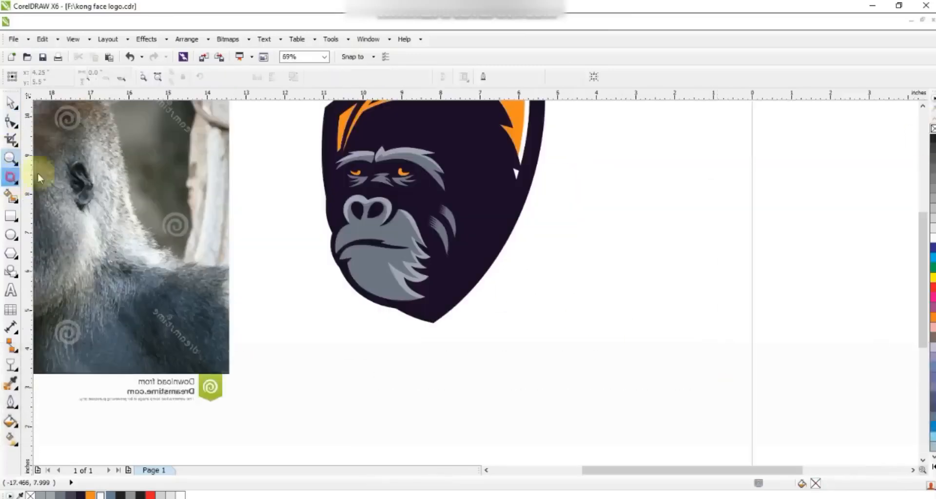
{"action": "left_click", "coordinate": [321, 254]}
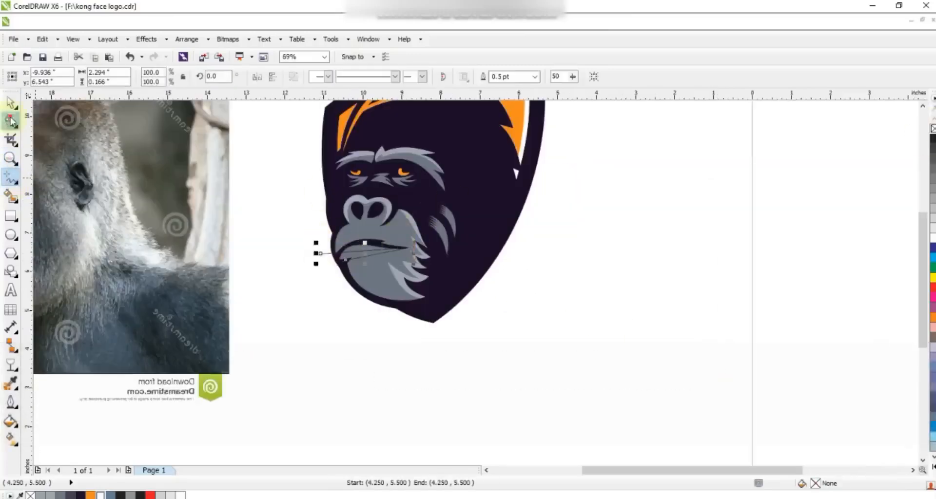
{"action": "key", "text": "shift+F2"}
{"action": "key", "text": "F3"}
{"action": "left_click_drag", "start_coordinate": [405, 180], "coordinate": [372, 144]}
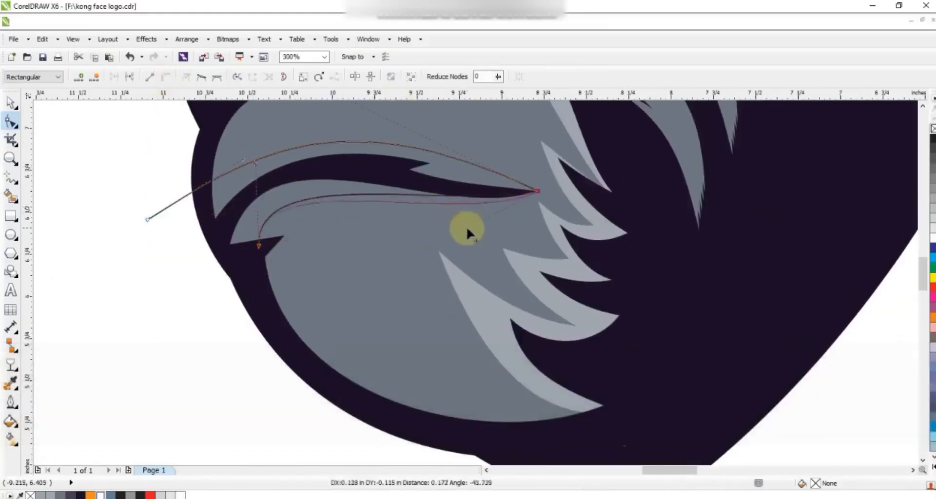
Step: Create upper and lower lip shapes with Smart Fill inside the guide curves and color both 20% Black
{"action": "left_click", "coordinate": [10, 196]}
{"action": "left_click", "coordinate": [284, 201]}
{"action": "left_click", "coordinate": [10, 103]}
{"action": "left_click", "coordinate": [276, 199], "text": "shift"}
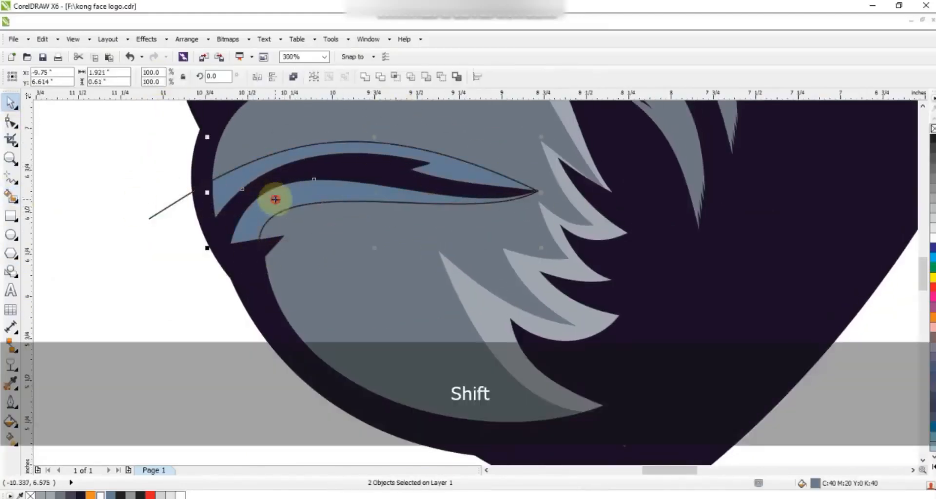
{"action": "left_click", "coordinate": [50, 496]}
{"action": "left_click", "coordinate": [160, 495]}
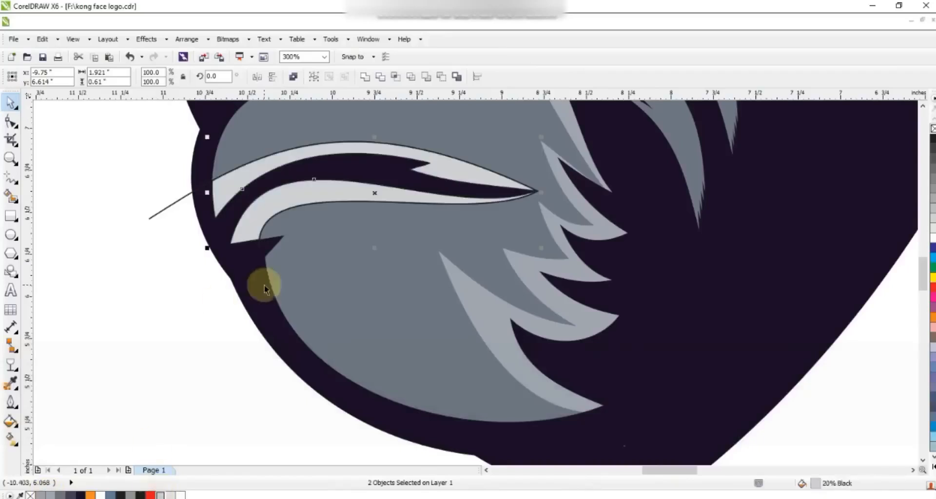
Step: Undo the last lip color change and delete the leftover guide curve around the mouth
{"action": "key", "text": "Escape"}
{"action": "scroll", "coordinate": [327, 315], "scroll_direction": "down", "scroll_amount": 2}
{"action": "key", "text": "ctrl+z"}
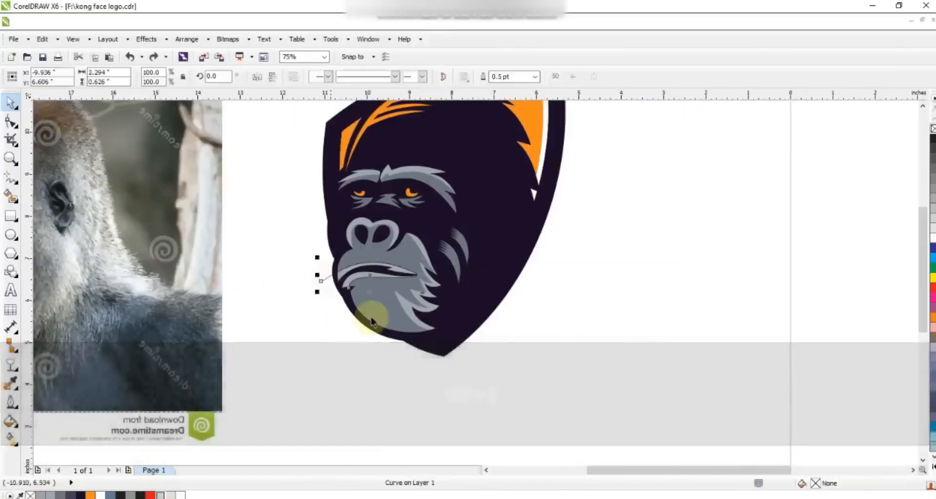
{"action": "key", "text": "F3"}
{"action": "left_click_drag", "start_coordinate": [564, 331], "coordinate": [378, 163]}
{"action": "left_click", "coordinate": [595, 215]}
{"action": "left_click_drag", "start_coordinate": [561, 146], "coordinate": [371, 361]}
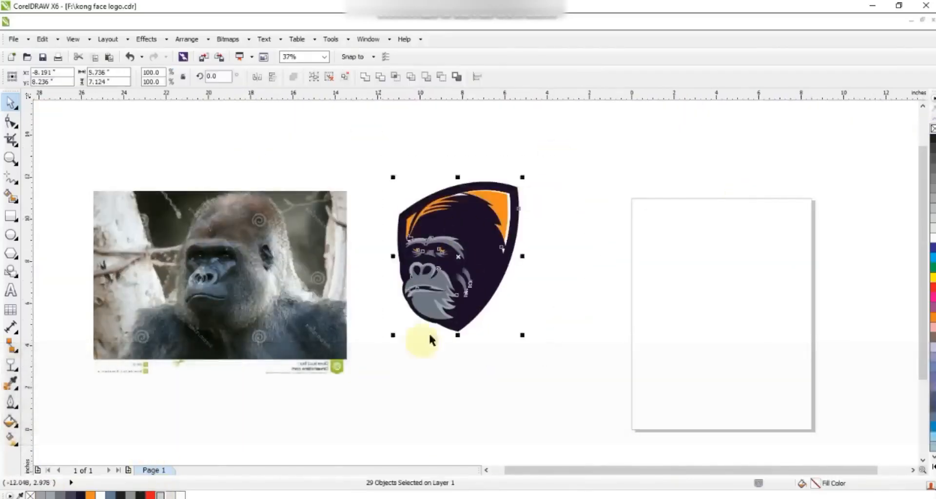
{"action": "left_click", "coordinate": [540, 348]}
{"action": "key", "text": "F3"}
{"action": "key", "text": "Escape"}
{"action": "left_click", "coordinate": [10, 159]}
{"action": "left_click_drag", "start_coordinate": [246, 183], "coordinate": [770, 383]}
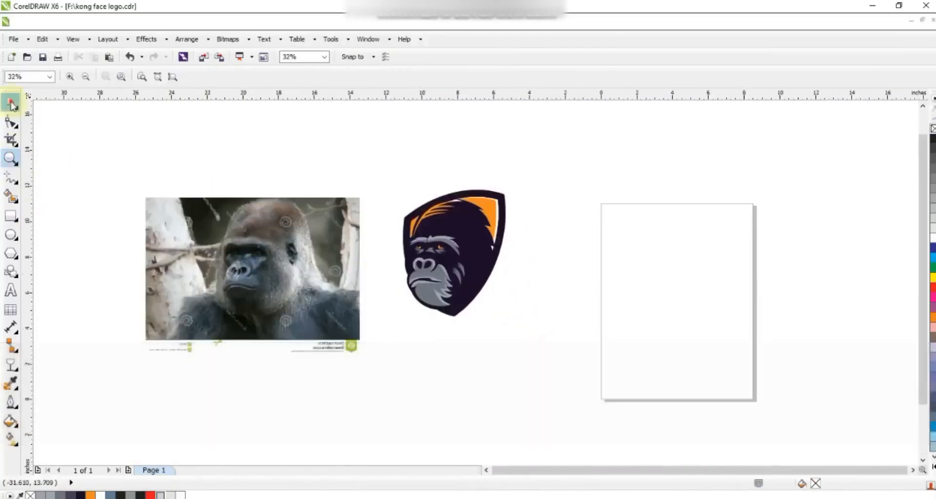
Step: Place a duplicate of the cheek hair tuft at the opposite face edge beside the eye and fill it orange
{"action": "left_click", "coordinate": [10, 102]}
{"action": "left_click_drag", "start_coordinate": [406, 168], "coordinate": [539, 341]}
{"action": "left_click_drag", "start_coordinate": [538, 159], "coordinate": [380, 328]}
{"action": "key", "text": "shift+F2"}
{"action": "key", "text": "Escape"}
{"action": "left_click", "coordinate": [498, 341]}
{"action": "left_click_drag", "start_coordinate": [508, 330], "coordinate": [355, 286]}
{"action": "left_click", "coordinate": [286, 299]}
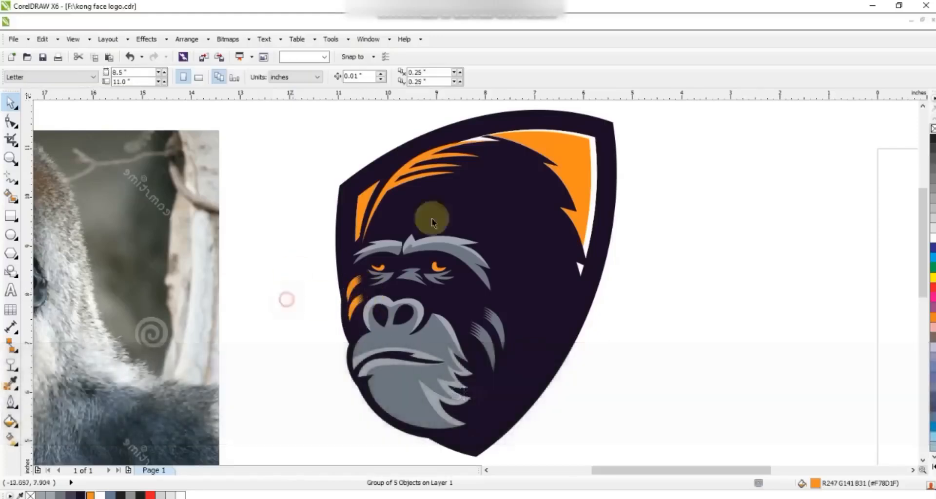
{"action": "scroll", "coordinate": [474, 220], "scroll_direction": "down", "scroll_amount": 2}
{"action": "key", "text": "Escape"}
Step: Shift the whole logo slightly upward and move the reference photo farther away from it
{"action": "left_click_drag", "start_coordinate": [380, 131], "coordinate": [547, 349]}
{"action": "left_click_drag", "start_coordinate": [482, 257], "coordinate": [491, 247]}
{"action": "left_click_drag", "start_coordinate": [338, 244], "coordinate": [250, 235]}
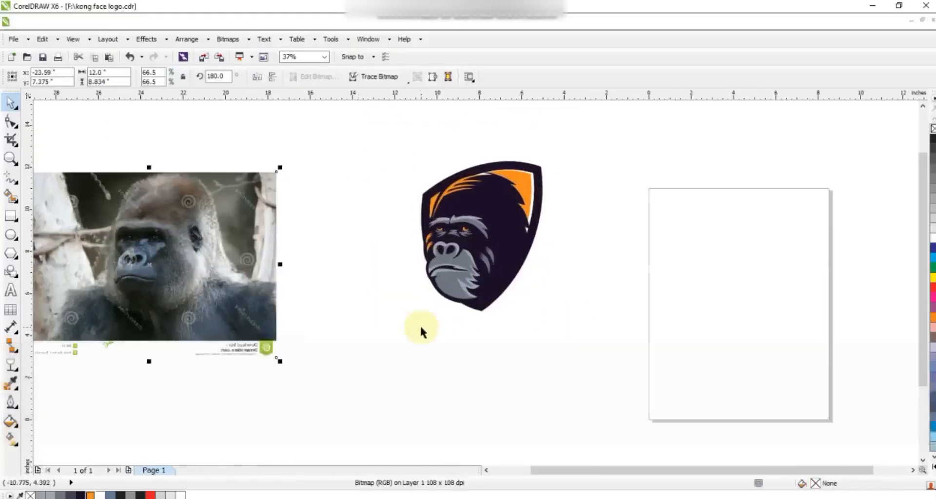
{"action": "left_click_drag", "start_coordinate": [358, 130], "coordinate": [566, 336]}
{"action": "left_click_drag", "start_coordinate": [486, 271], "coordinate": [489, 265]}
Step: Add the text GORILLA in the Cairo font, about 7.6 inches wide, in the shield's dark color beneath the shield
{"action": "key", "text": "F8"}
{"action": "key", "text": "Caps_Lock"}
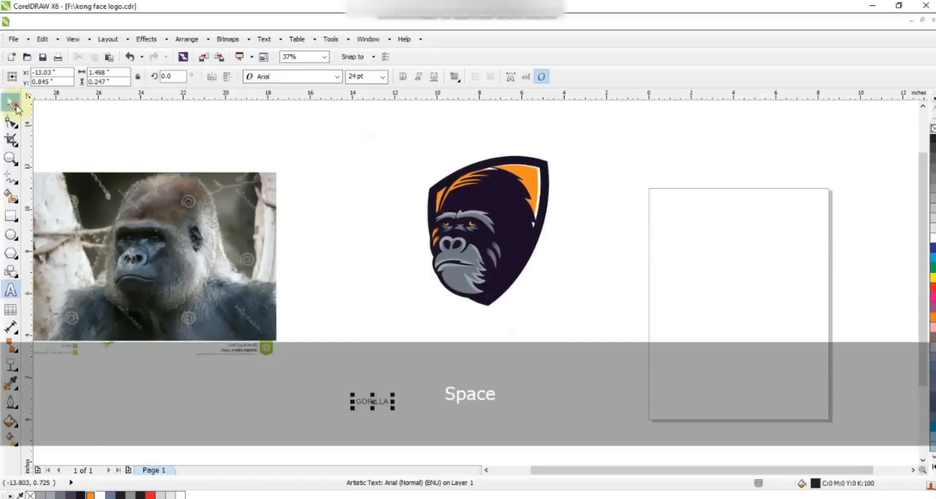
{"action": "left_click", "coordinate": [16, 106]}
{"action": "left_click", "coordinate": [337, 77]}
{"action": "left_click", "coordinate": [307, 125]}
{"action": "left_click_drag", "start_coordinate": [393, 408], "coordinate": [521, 445]}
{"action": "left_click_drag", "start_coordinate": [460, 423], "coordinate": [501, 315]}
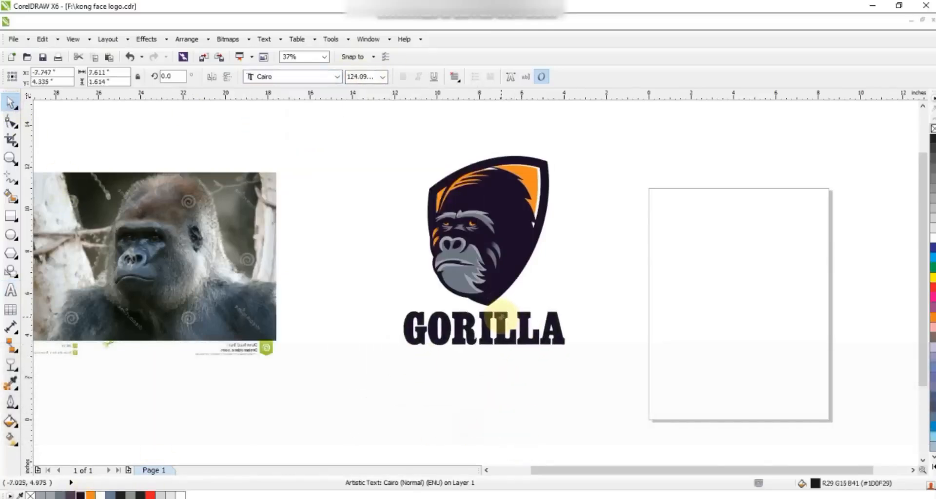
{"action": "left_click", "coordinate": [615, 290]}
Step: Trace the photo's ear as a closed shape about 0.5 by 1.09 inches and fill it with the gray #6F7782
{"action": "left_click", "coordinate": [10, 158]}
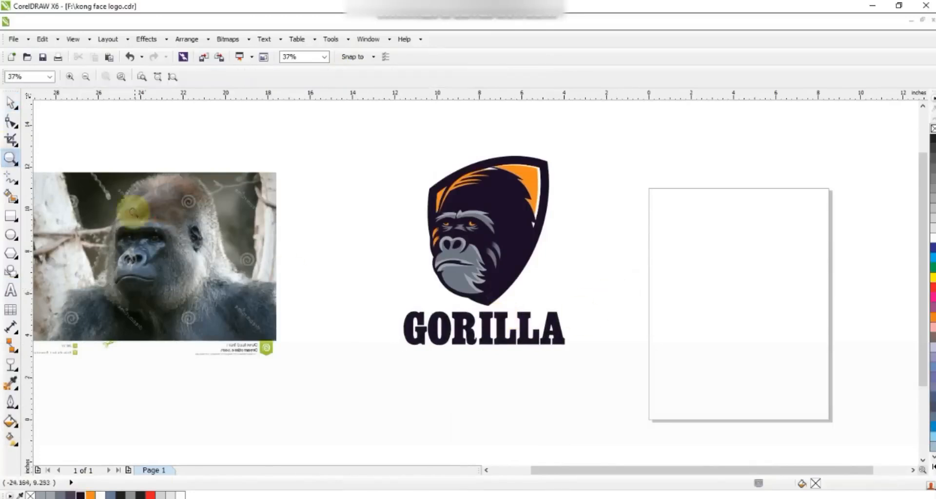
{"action": "left_click_drag", "start_coordinate": [132, 214], "coordinate": [316, 288]}
{"action": "key", "text": "F5"}
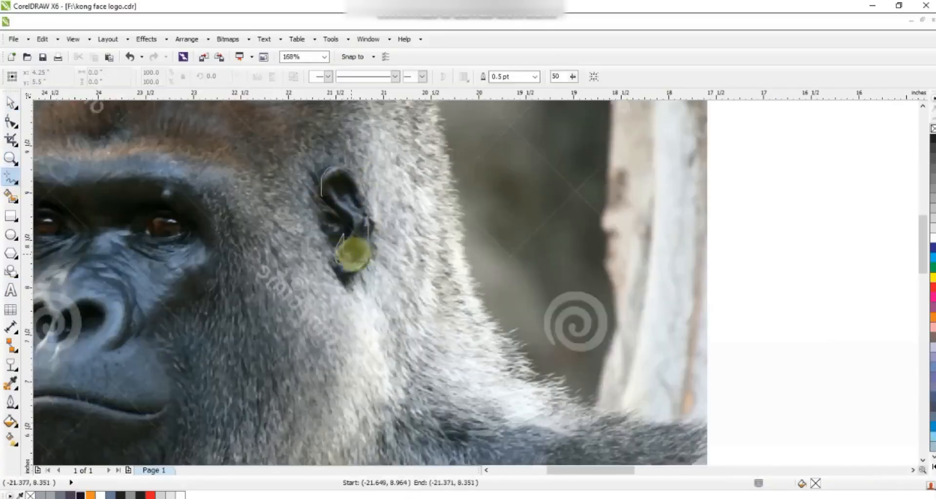
{"action": "key", "text": "space"}
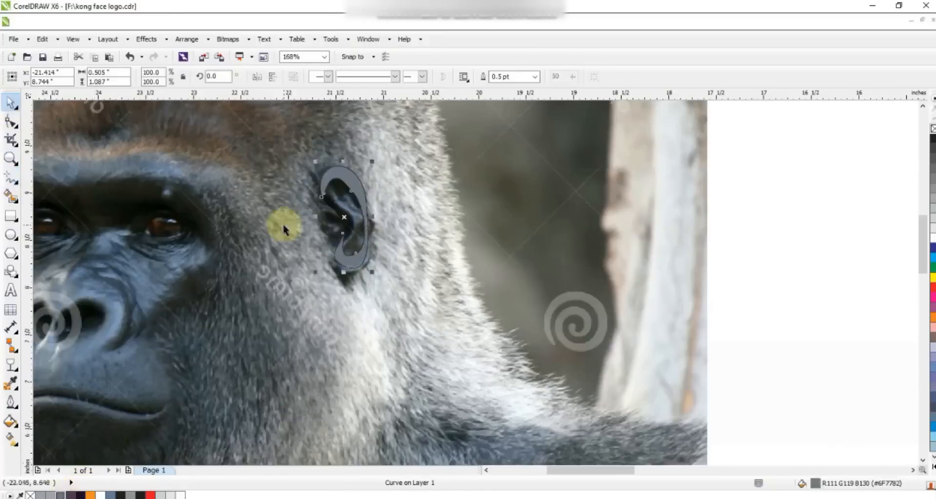
Step: Move the ear shape onto the gorilla's head in the logo and remove its outline
{"action": "key", "text": "F3"}
{"action": "left_click_drag", "start_coordinate": [604, 199], "coordinate": [606, 199]}
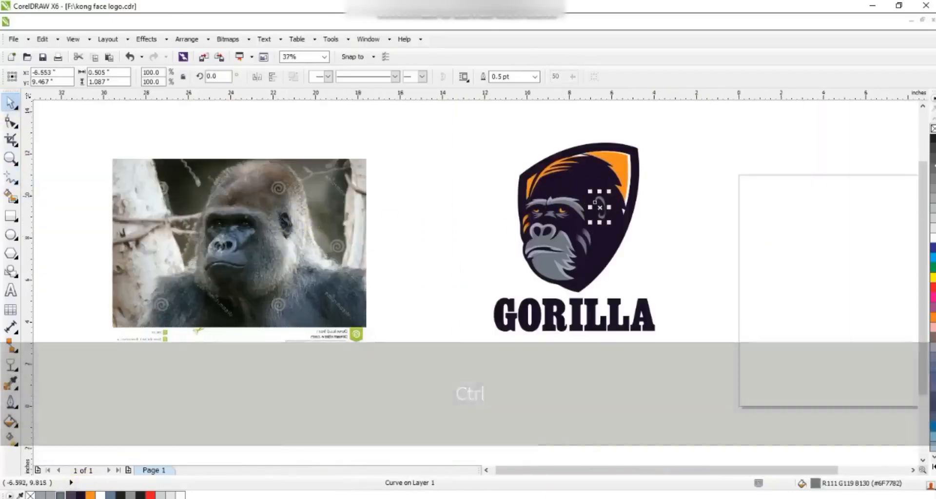
{"action": "right_click", "coordinate": [932, 129]}
Step: Try a darker fill on the ear and undo the trial color changes
{"action": "left_click_drag", "start_coordinate": [671, 184], "coordinate": [583, 238]}
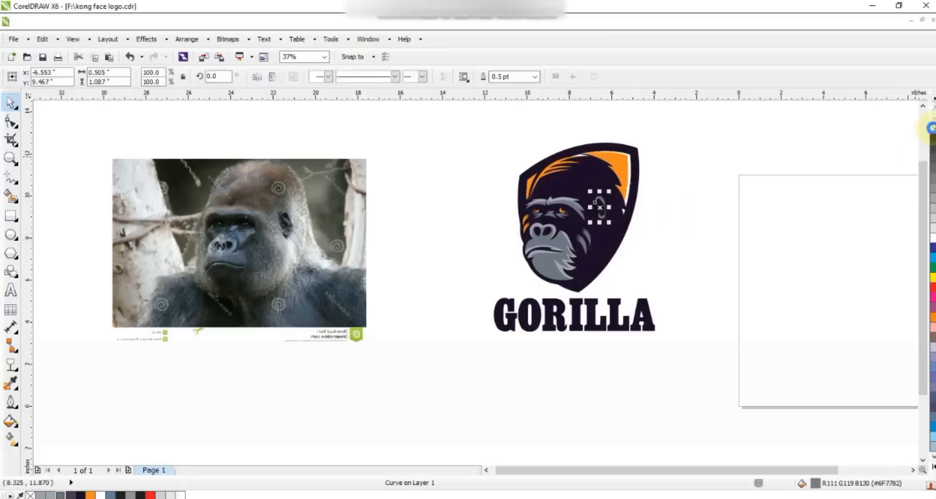
{"action": "left_click", "coordinate": [78, 494]}
{"action": "key", "text": "ctrl+z"}
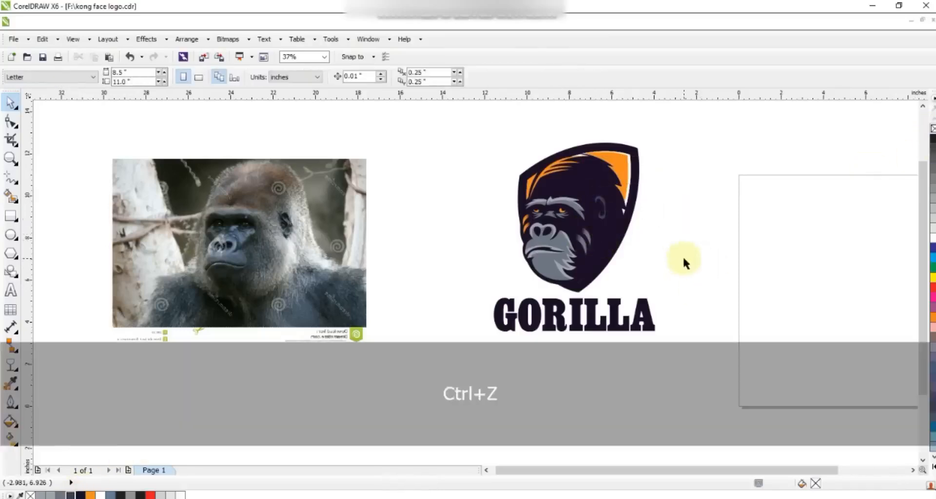
{"action": "left_click", "coordinate": [528, 246]}
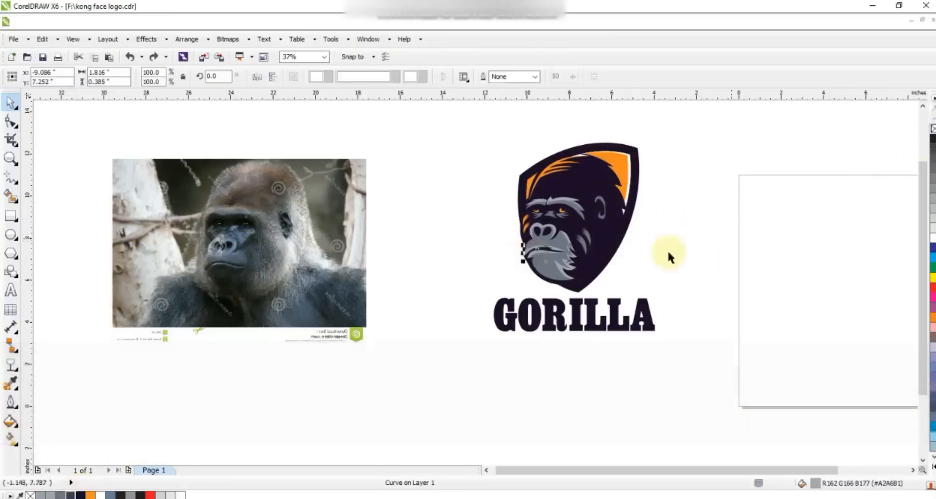
{"action": "key", "text": "ctrl+z"}
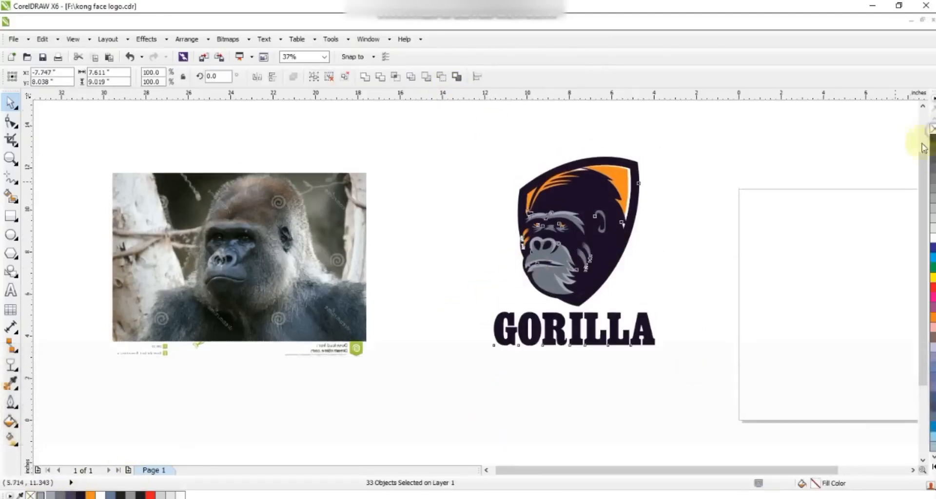
Step: Move the reference photo farther away from the logo and inspect the finished logo up close
{"action": "key", "text": "F3"}
{"action": "key", "text": "Escape"}
{"action": "left_click_drag", "start_coordinate": [437, 221], "coordinate": [319, 222]}
{"action": "left_click_drag", "start_coordinate": [478, 179], "coordinate": [658, 322]}
{"action": "key", "text": "shift+F2"}
{"action": "key", "text": "Escape"}
{"action": "key", "text": "F3"}
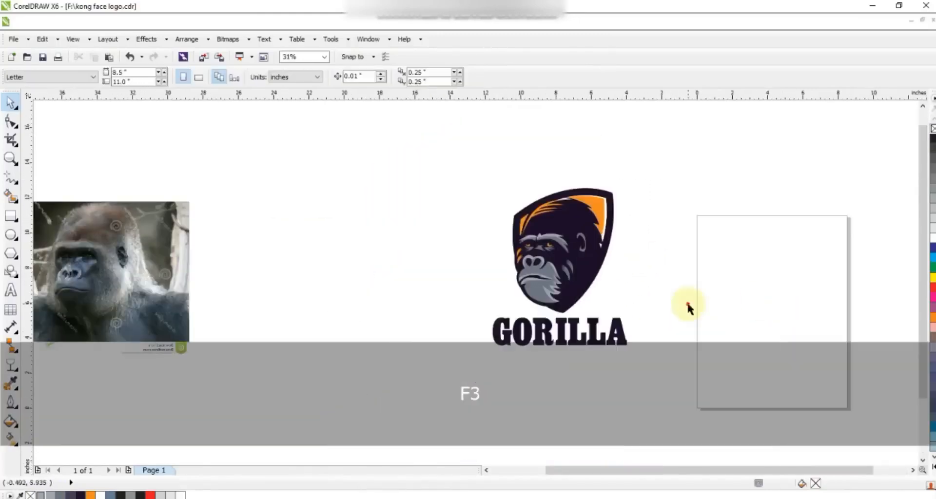